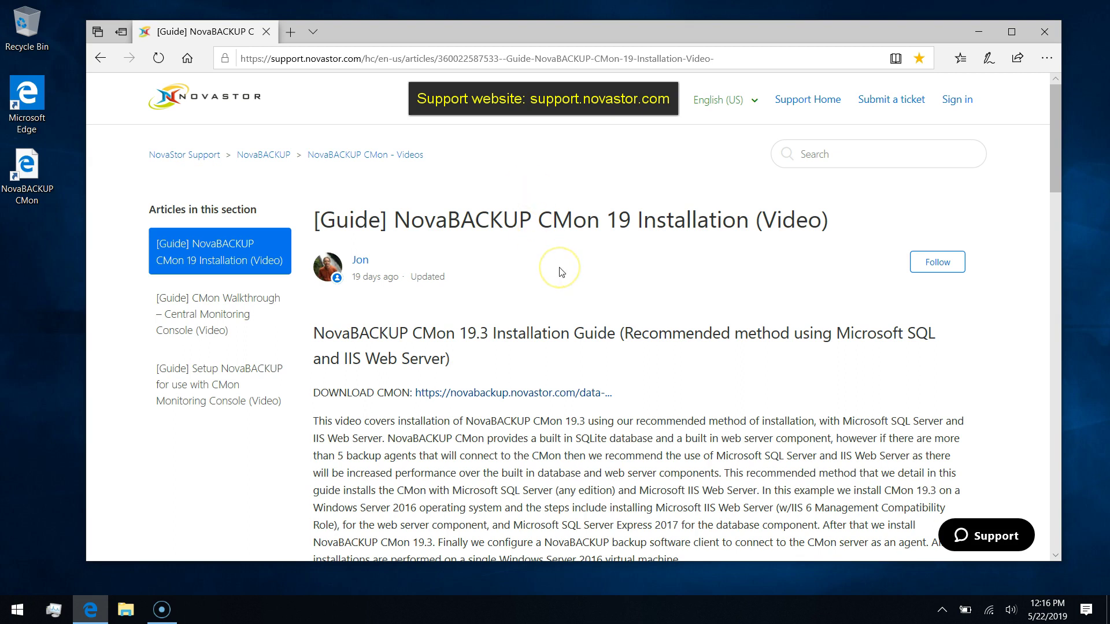
Launch the NovaBACKUP CMon console from its desktop shortcut in a maximized Edge window.
{"action": "scroll", "coordinate": [562, 272], "scroll_direction": "down", "scroll_amount": 4}
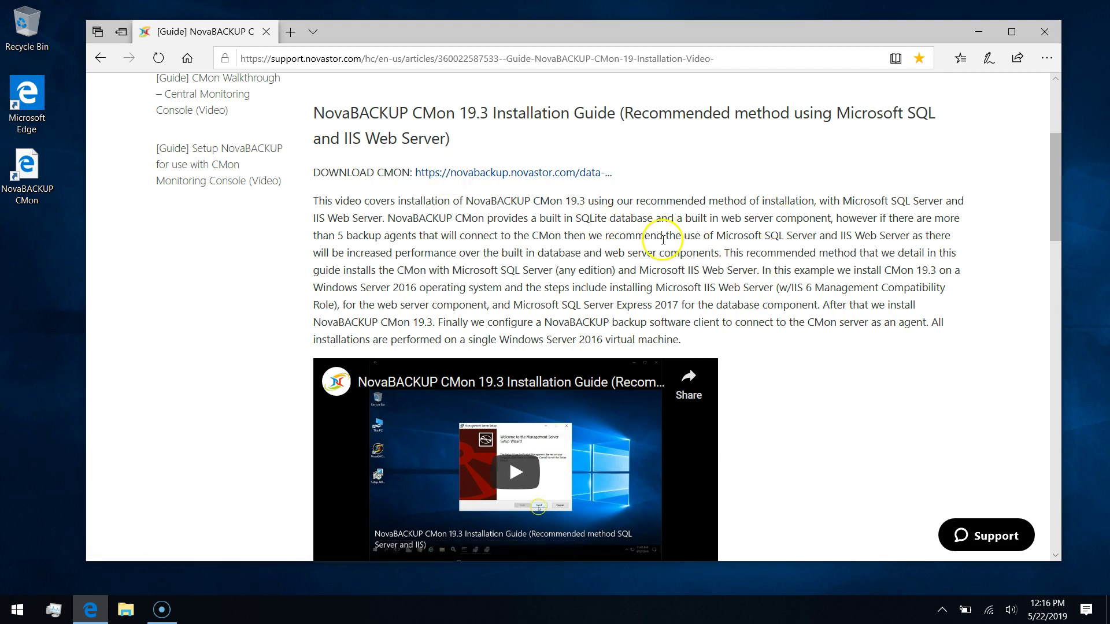
{"action": "scroll", "coordinate": [663, 238], "scroll_direction": "up", "scroll_amount": 4}
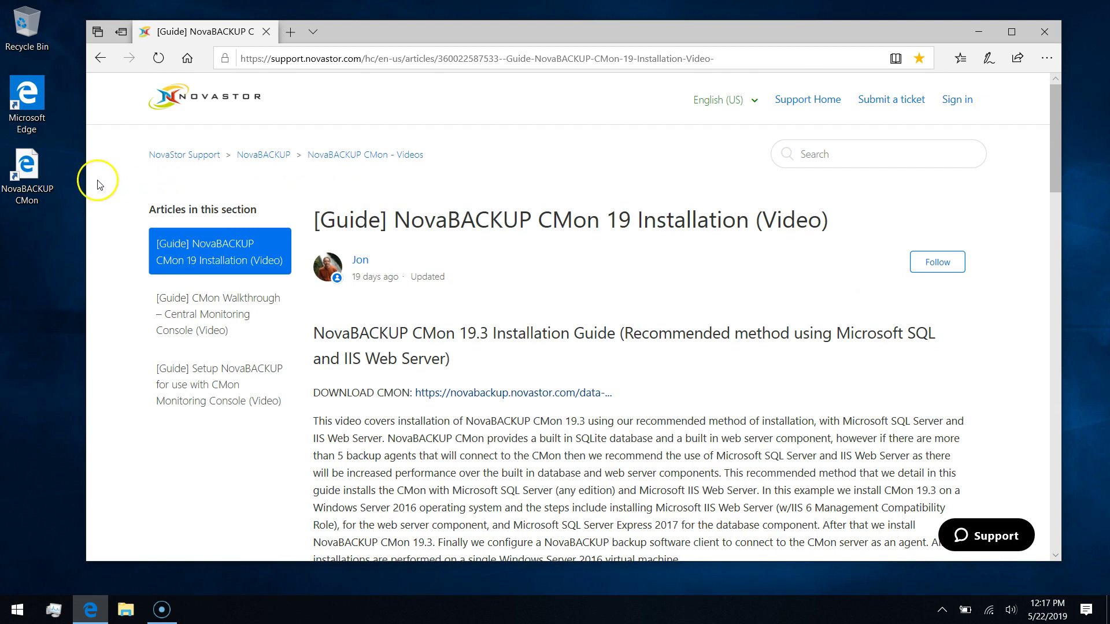
{"action": "left_click", "coordinate": [31, 199]}
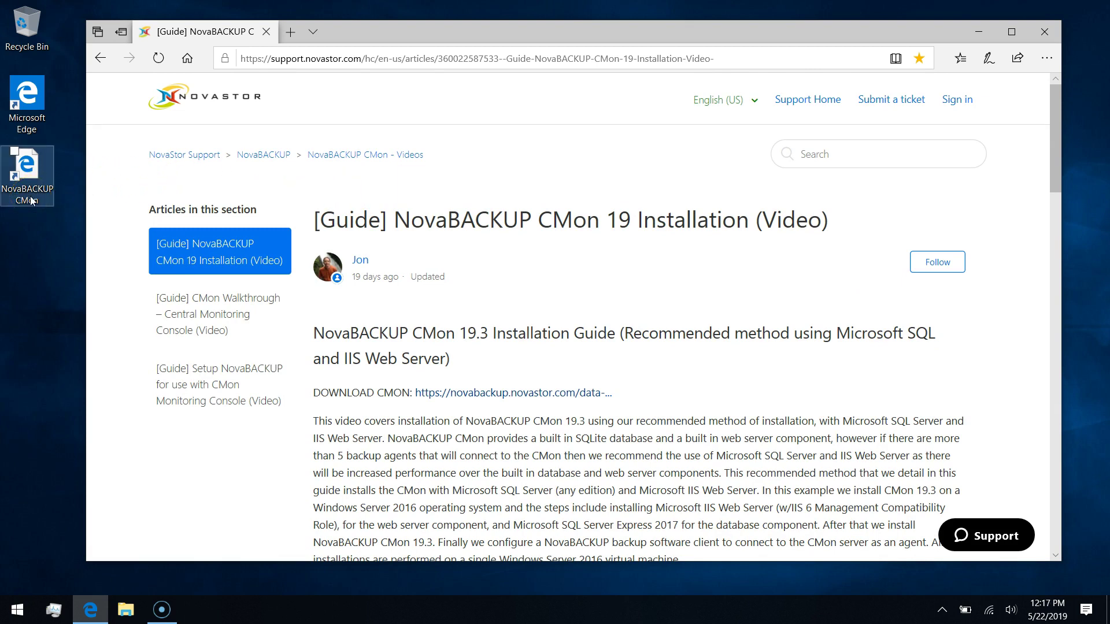
{"action": "left_click", "coordinate": [41, 200]}
{"action": "double_click", "coordinate": [43, 199]}
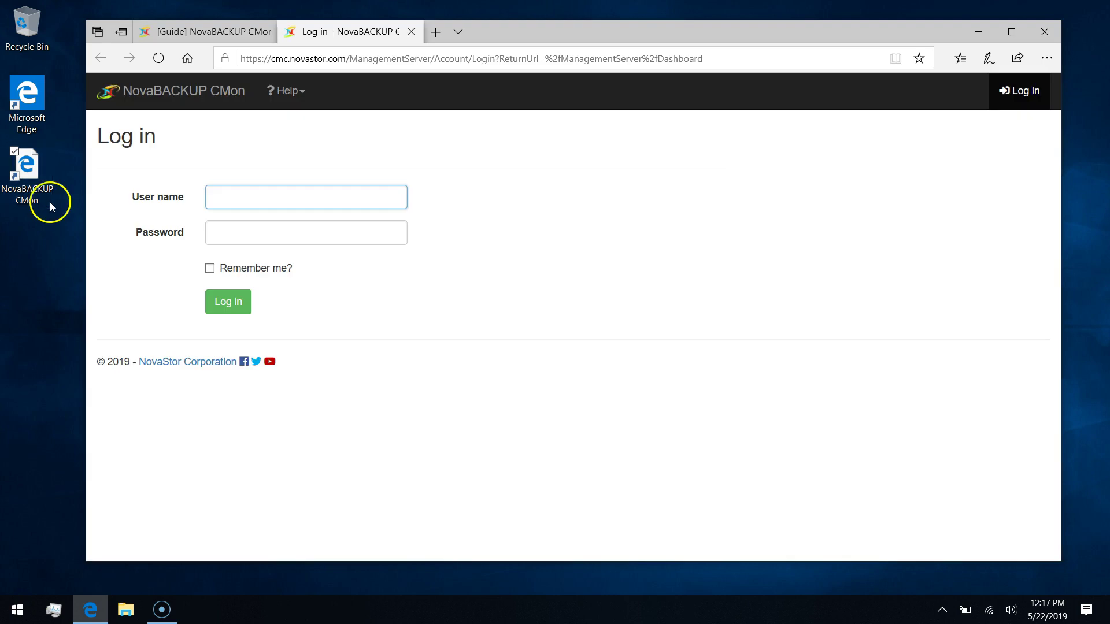
{"action": "left_click", "coordinate": [1013, 33]}
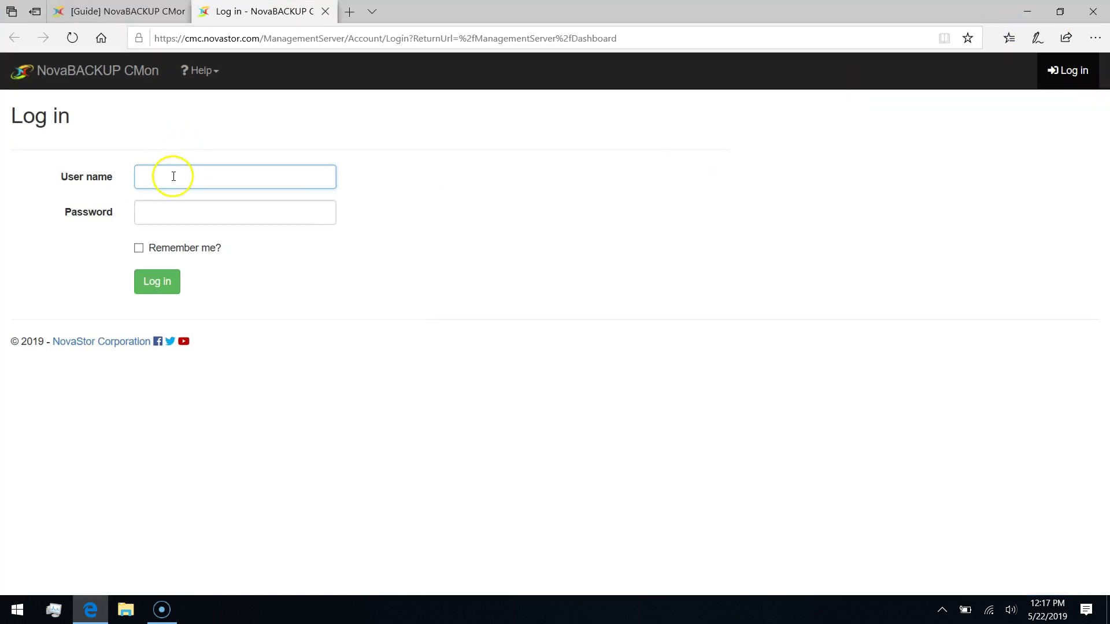
Log in with user name admin and the account password.
{"action": "type", "text": "admin"}
{"action": "key", "text": "Tab"}
{"action": "type", "text": "*****"}
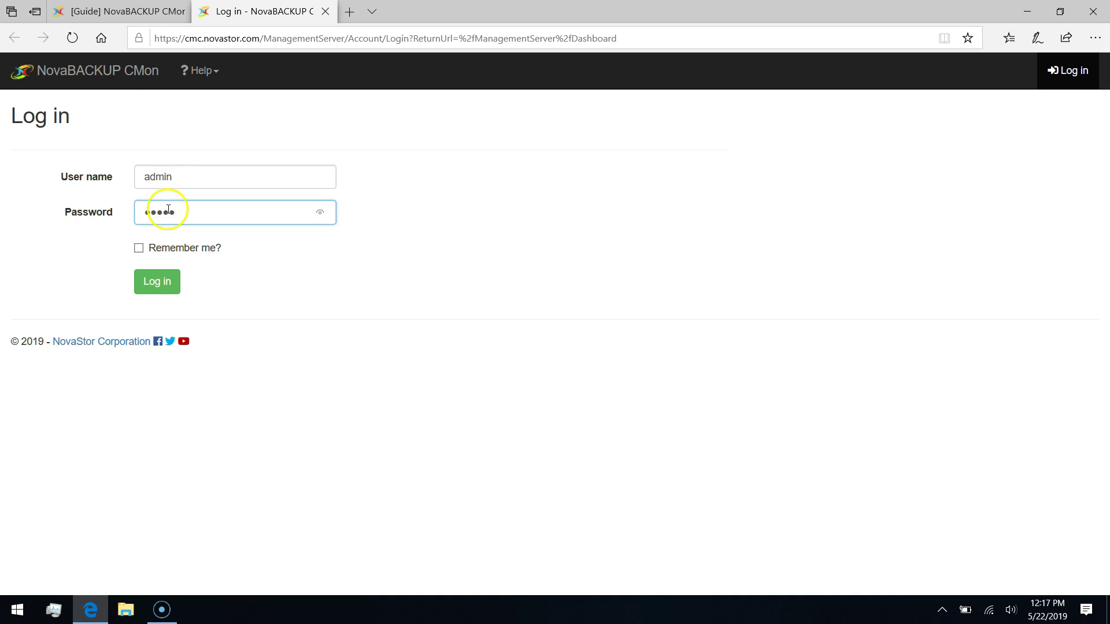
{"action": "left_click", "coordinate": [161, 288]}
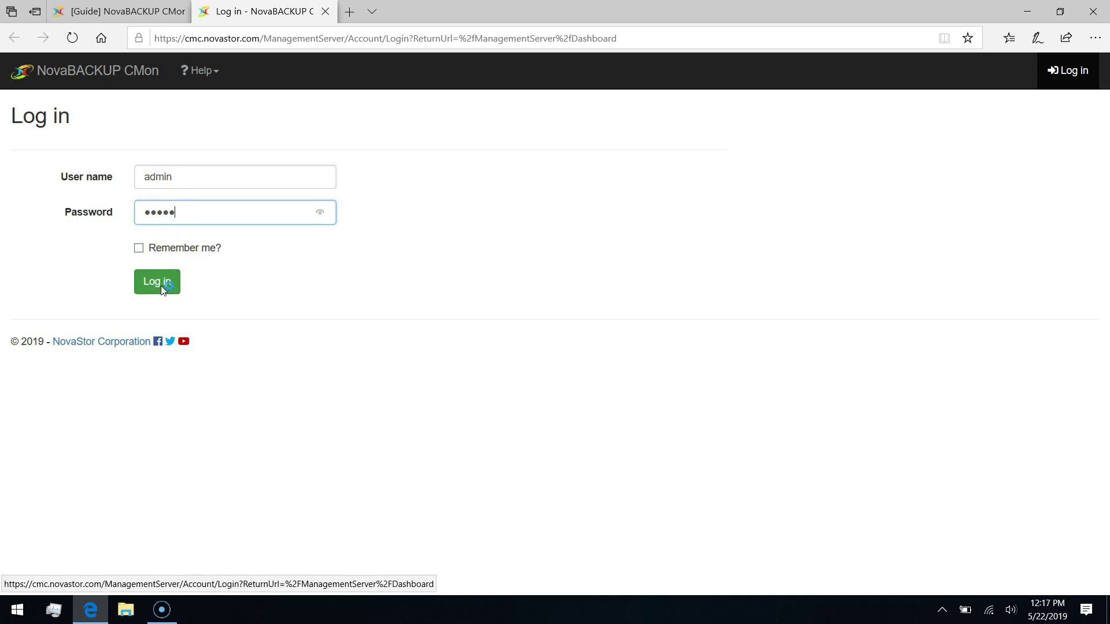
{"action": "left_click", "coordinate": [162, 288]}
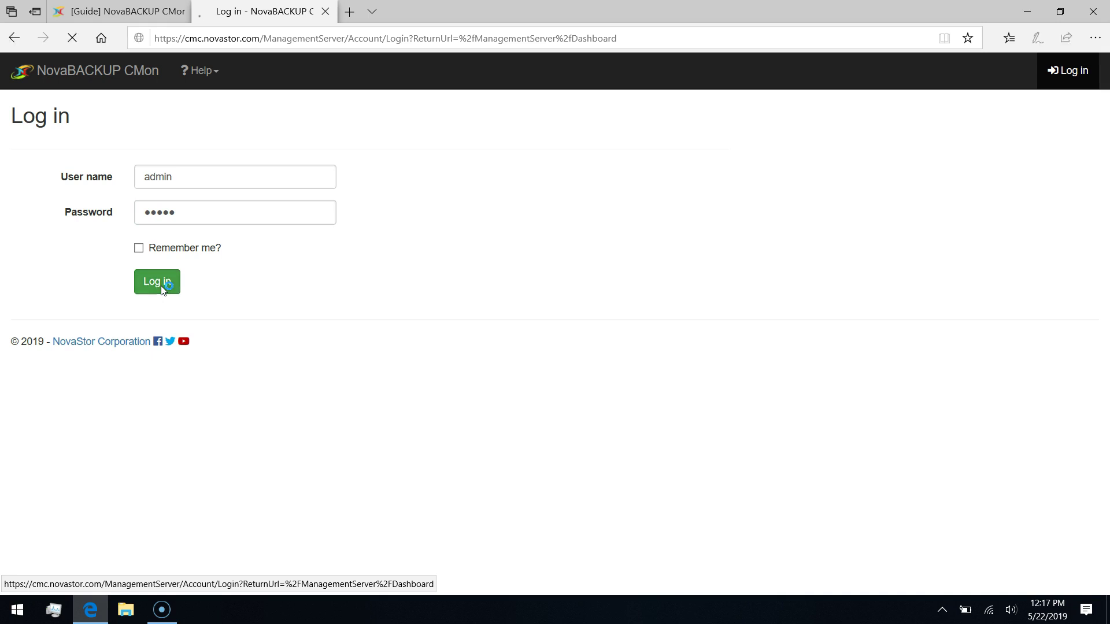
{"action": "left_click", "coordinate": [468, 115]}
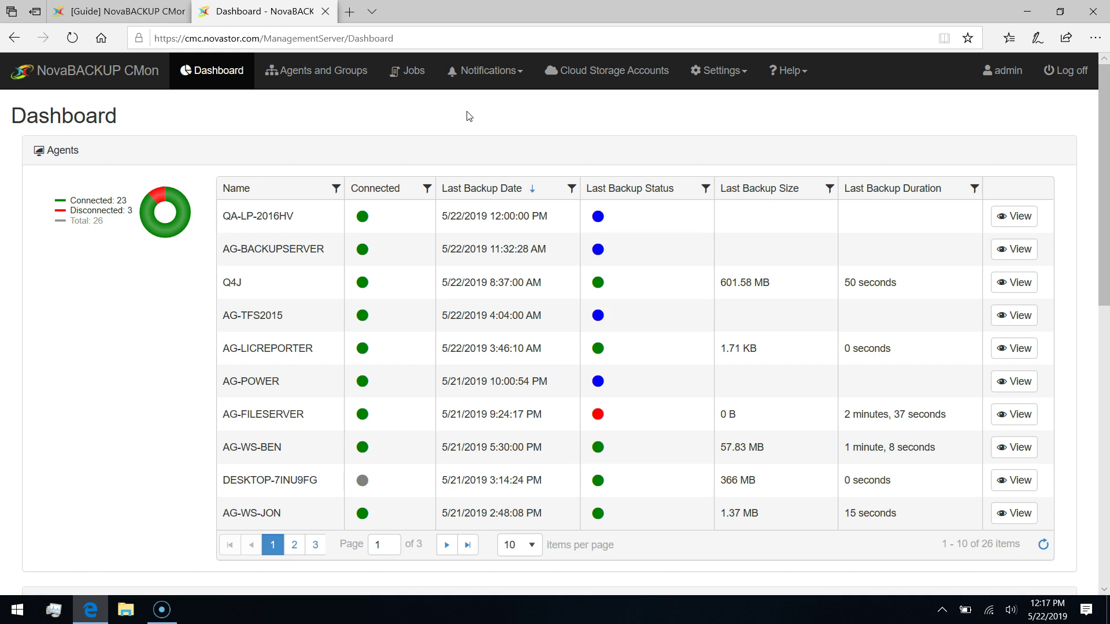
Review the Dashboard's Job History and the agents chart: 3 of 26 agents disconnected (11.54%).
{"action": "scroll", "coordinate": [473, 123], "scroll_direction": "down", "scroll_amount": 8}
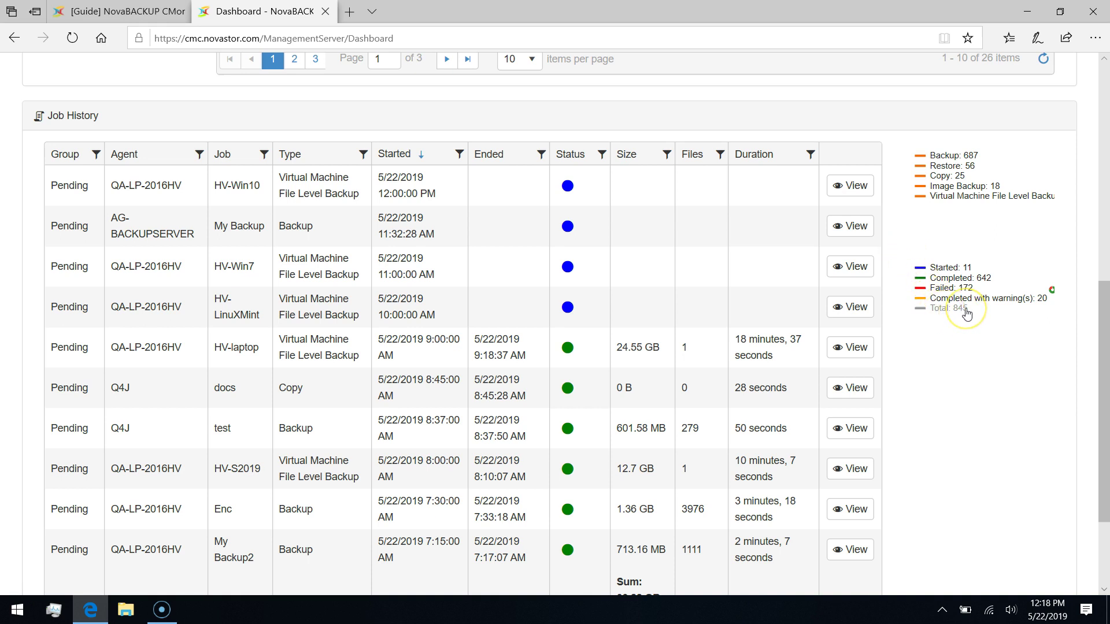
{"action": "scroll", "coordinate": [964, 312], "scroll_direction": "up", "scroll_amount": 8}
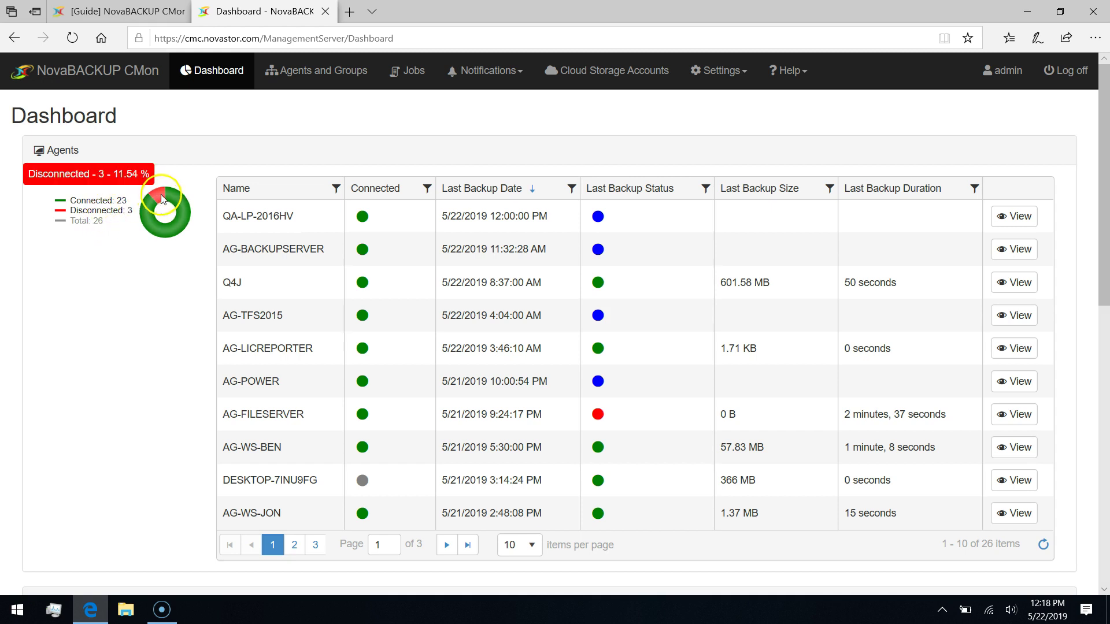
{"action": "mouse_move", "coordinate": [155, 207]}
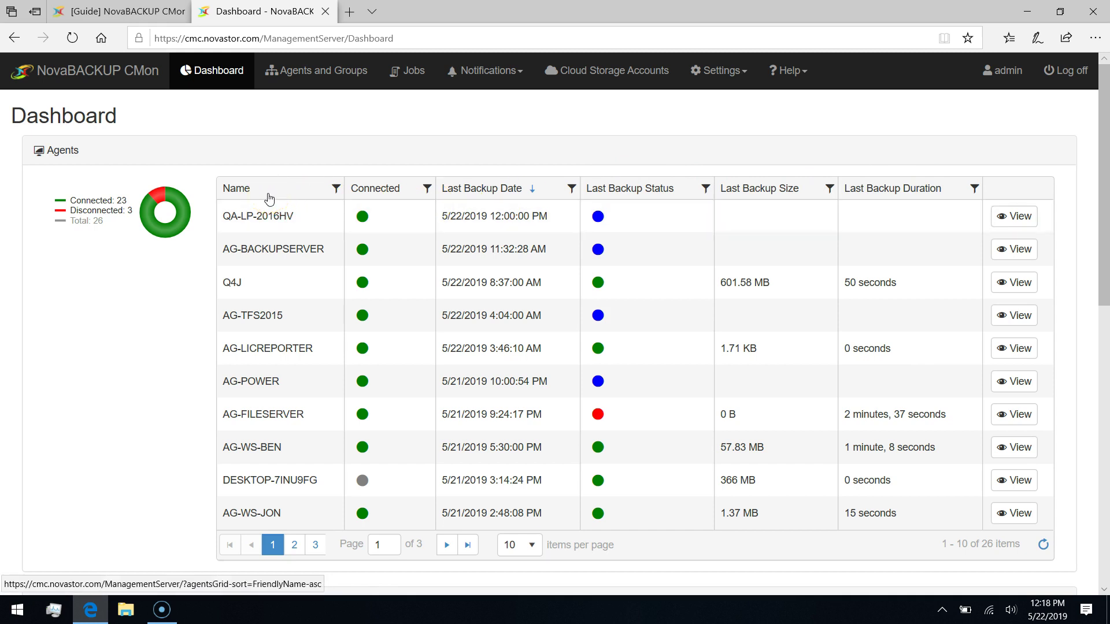
Sort agents by the Connected column, ascending then descending, and open agent Q4J's details.
{"action": "left_click", "coordinate": [388, 193]}
{"action": "left_click", "coordinate": [506, 194]}
{"action": "left_click", "coordinate": [381, 193]}
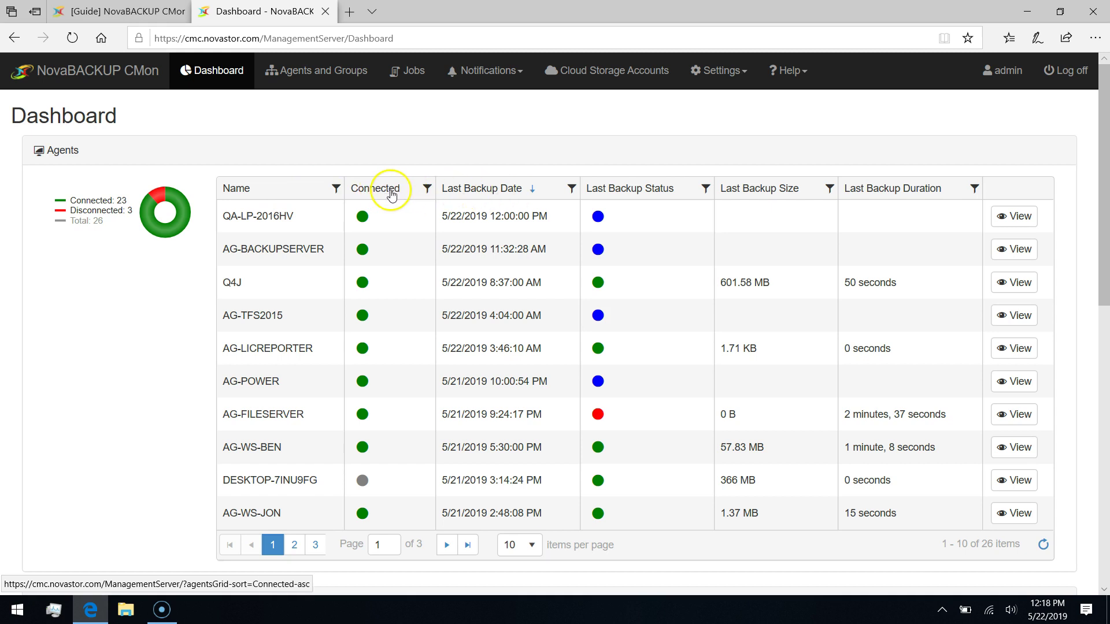
{"action": "left_click", "coordinate": [395, 195]}
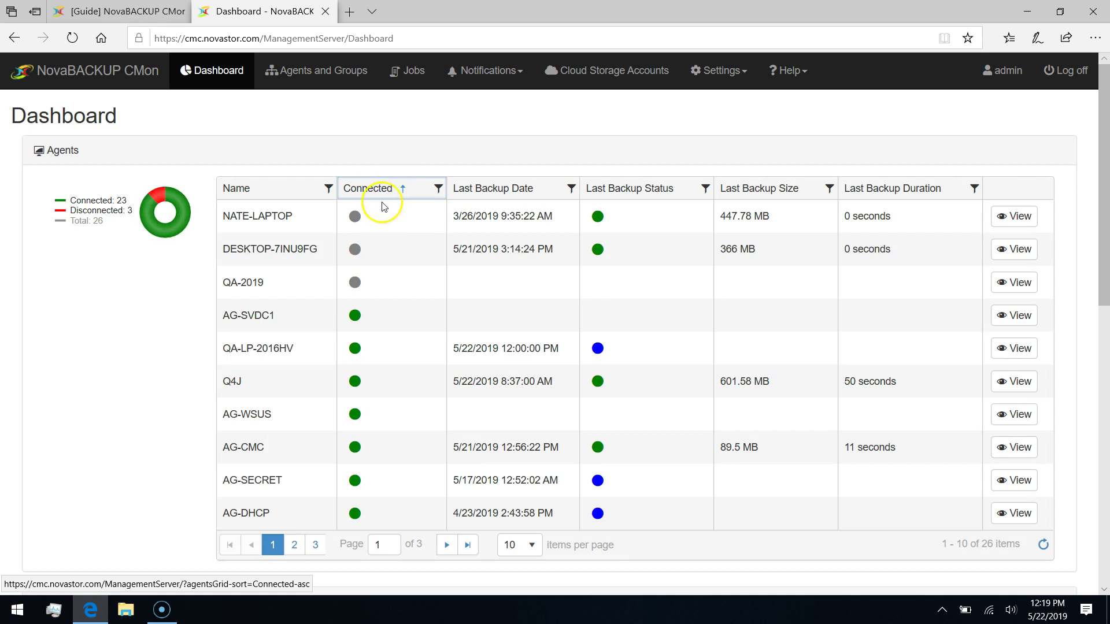
{"action": "mouse_move", "coordinate": [365, 278]}
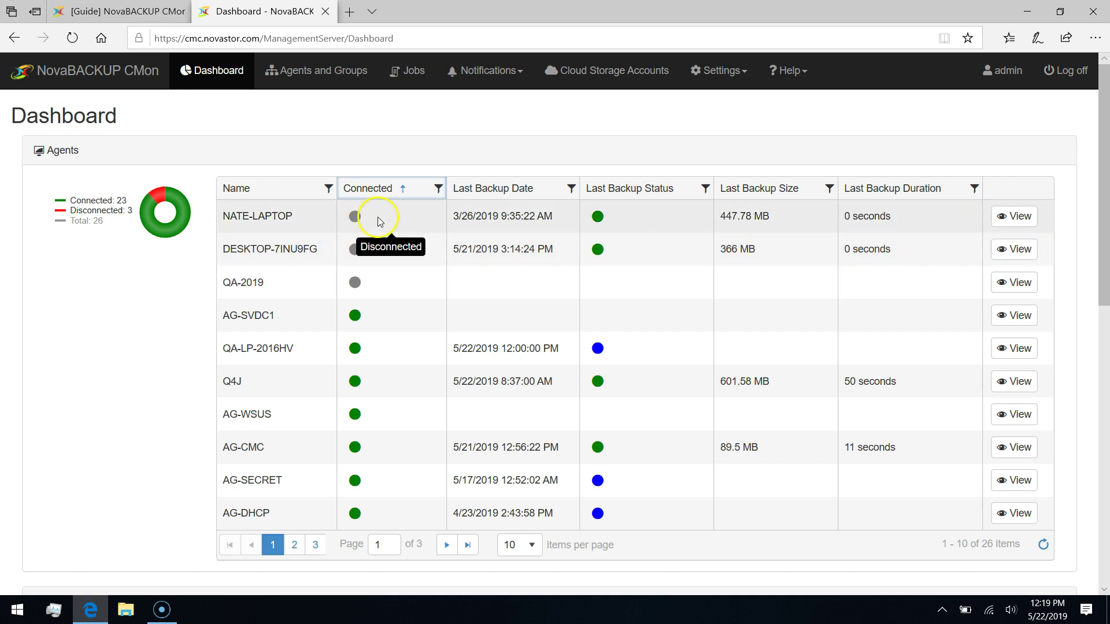
{"action": "left_click", "coordinate": [419, 192]}
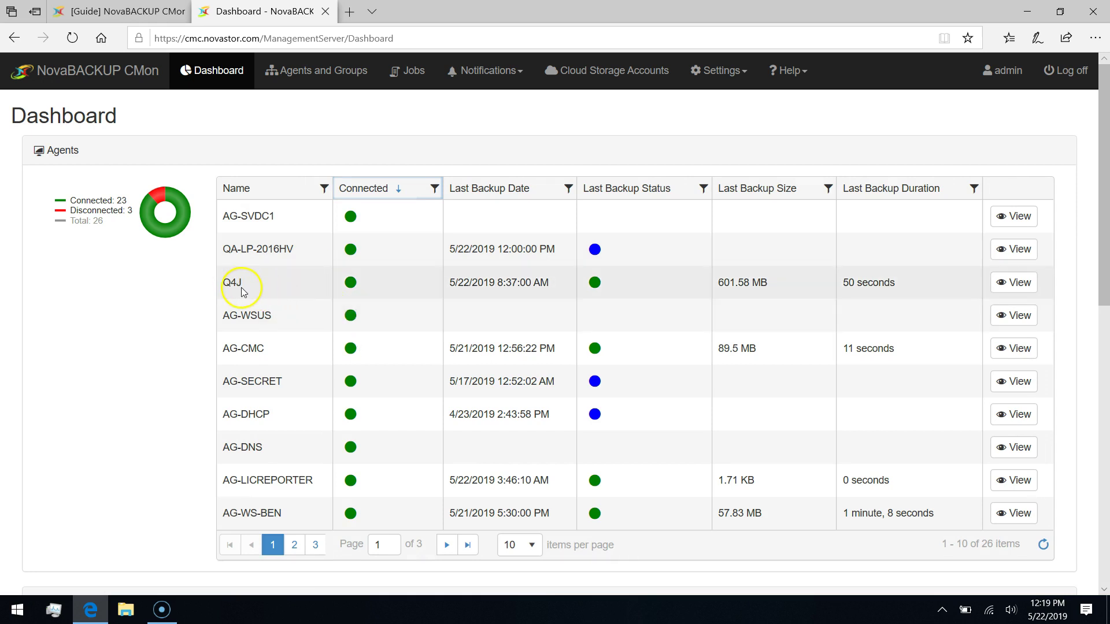
{"action": "left_click", "coordinate": [267, 284]}
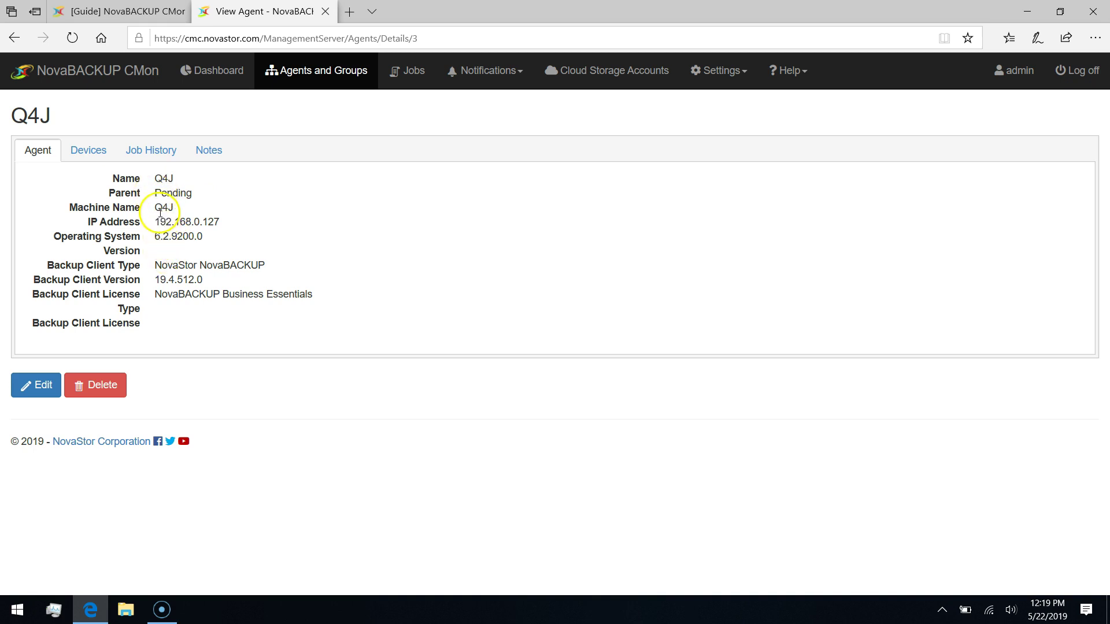
Check agent Q4J's IP address and view its storage devices.
{"action": "left_click_drag", "start_coordinate": [161, 222], "coordinate": [214, 222]}
{"action": "left_click", "coordinate": [242, 226]}
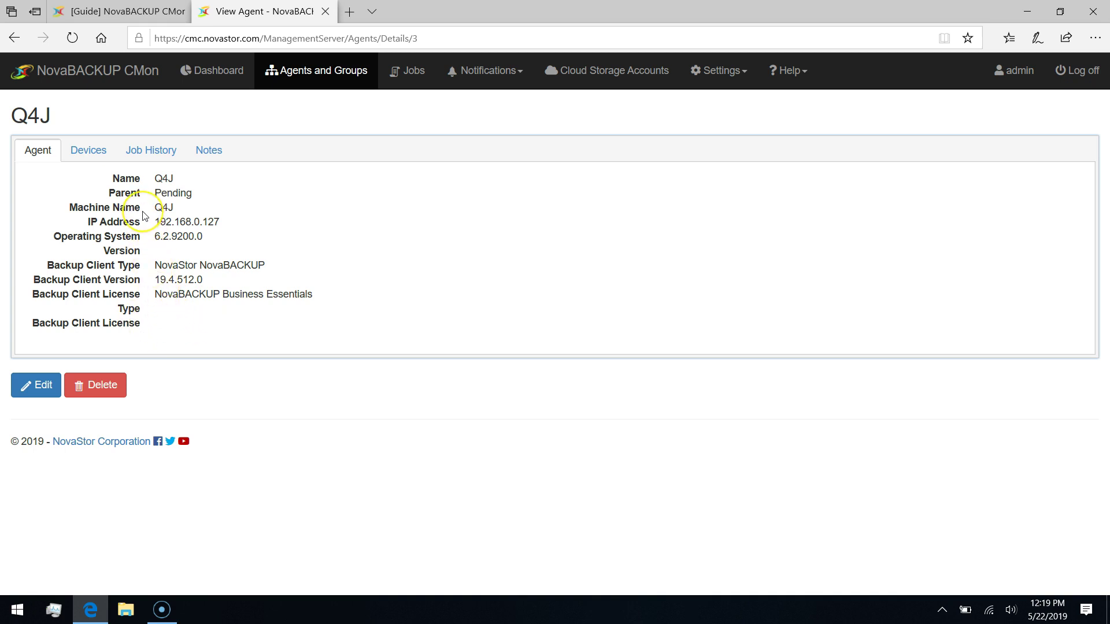
{"action": "left_click", "coordinate": [95, 153]}
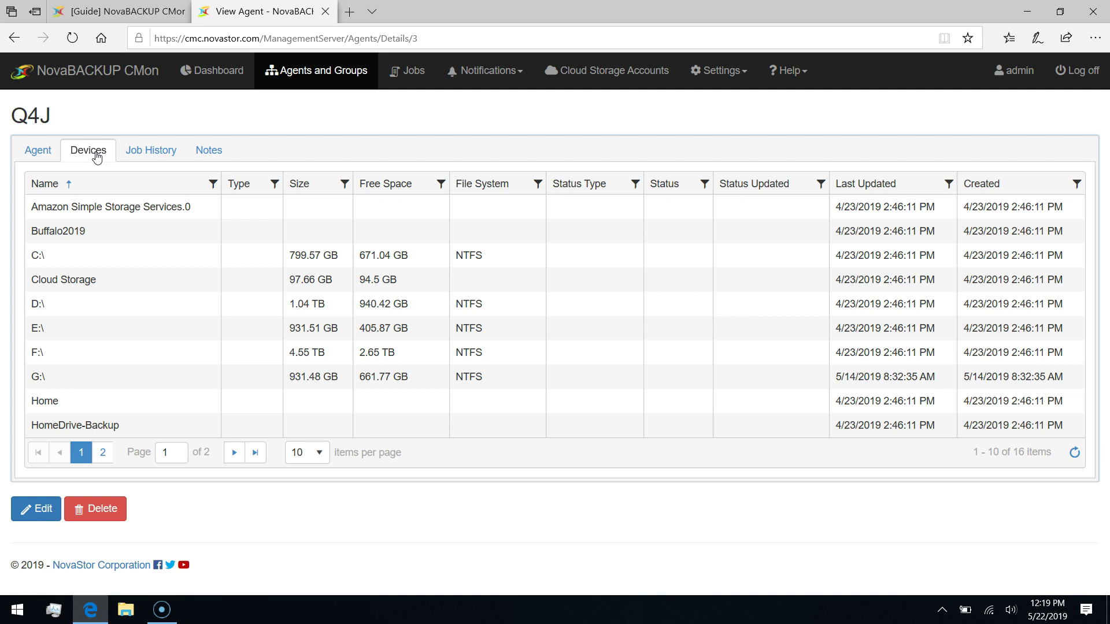
Open the log of Q4J's 5/20/2019 8:37 AM 'test' backup from Job History.
{"action": "left_click", "coordinate": [150, 151]}
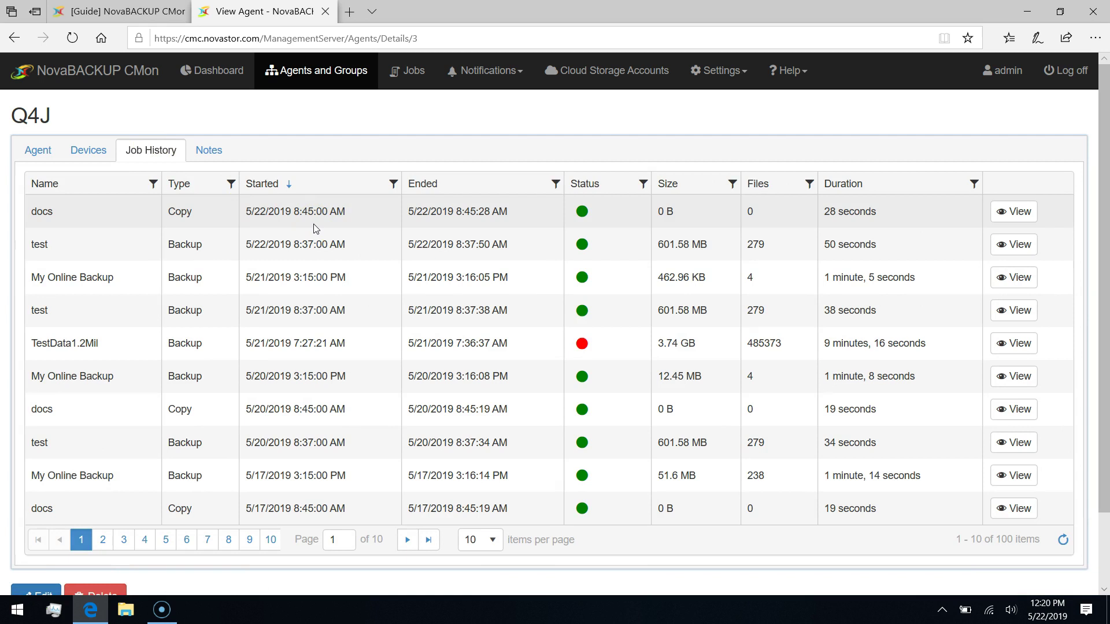
{"action": "left_click", "coordinate": [292, 222]}
{"action": "left_click", "coordinate": [290, 219]}
{"action": "left_click", "coordinate": [413, 204]}
{"action": "left_click", "coordinate": [582, 212]}
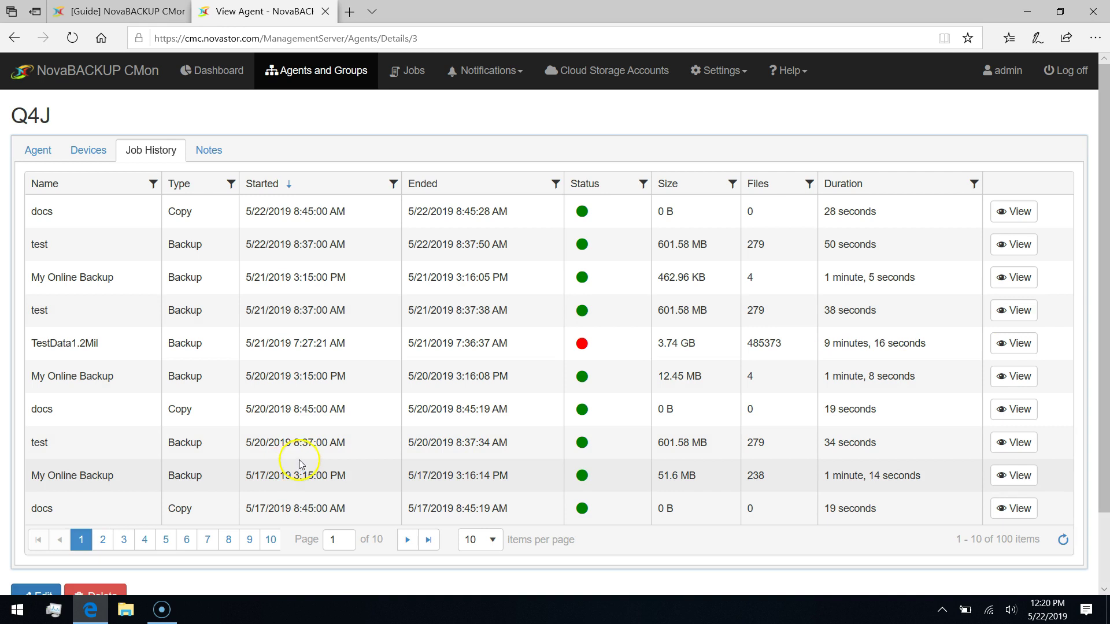
{"action": "double_click", "coordinate": [336, 452]}
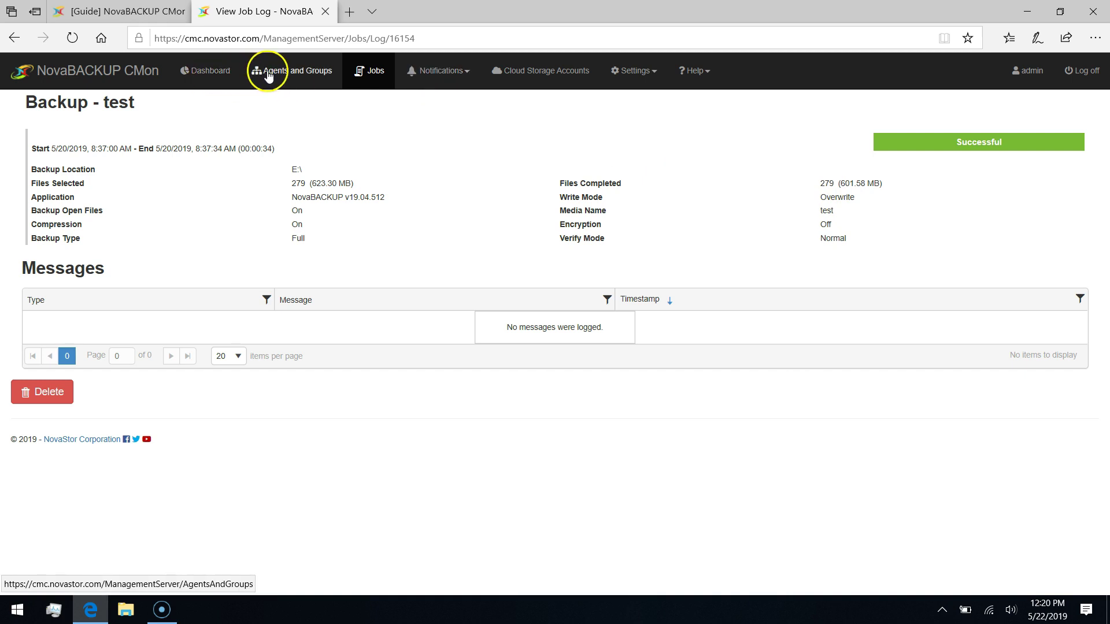
Go from the Dashboard to Agents and Groups, then expand and collapse the Pending group.
{"action": "left_click", "coordinate": [209, 70]}
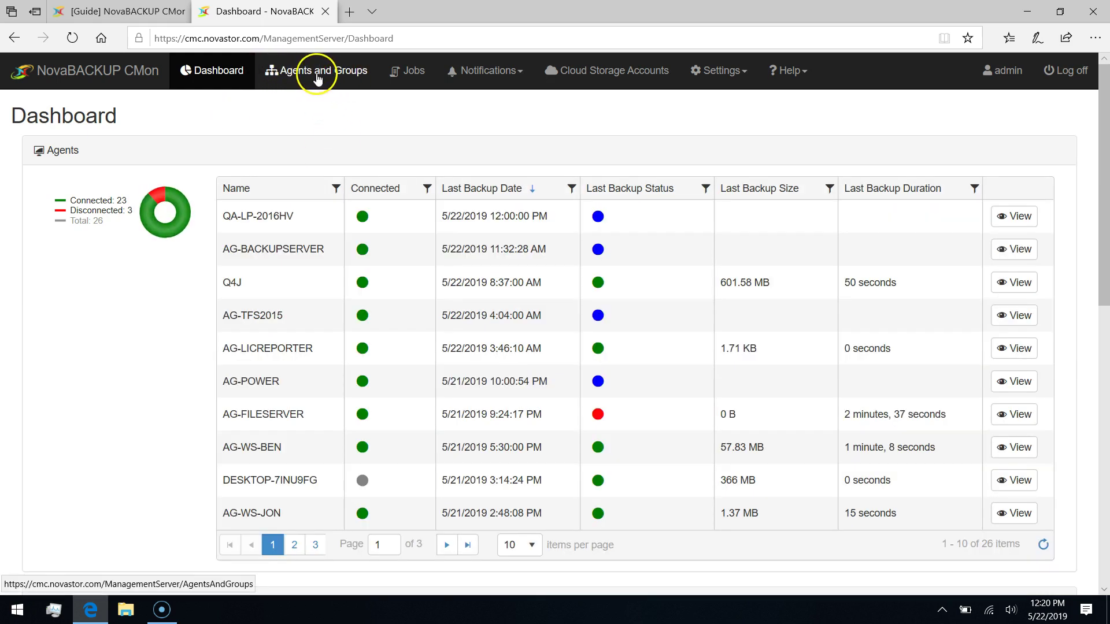
{"action": "left_click", "coordinate": [334, 77]}
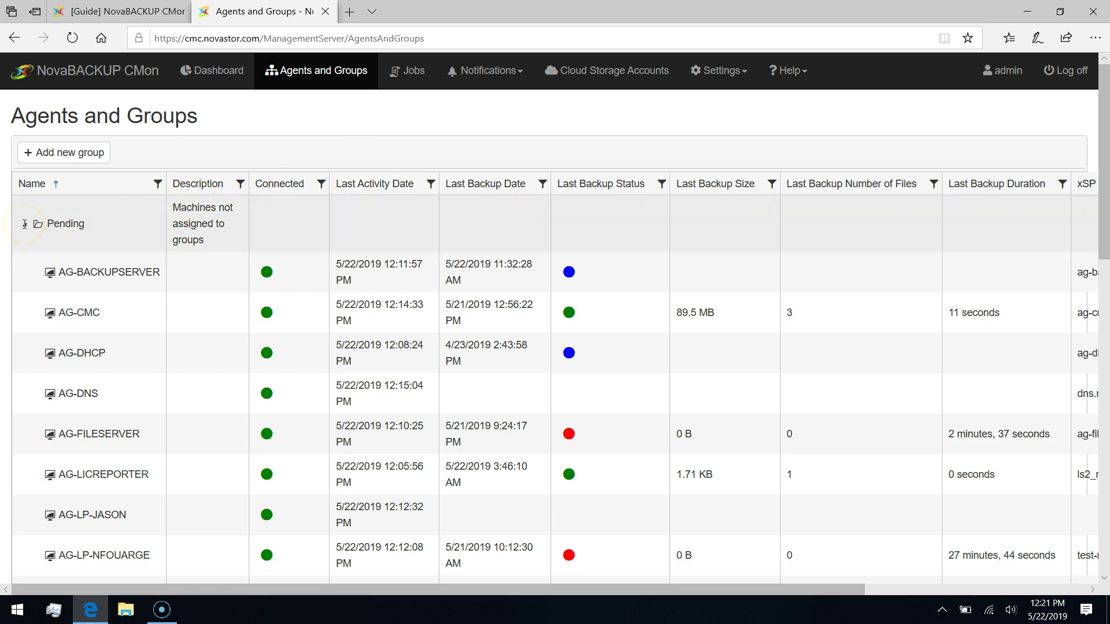
{"action": "left_click", "coordinate": [24, 223]}
{"action": "left_click", "coordinate": [40, 223]}
{"action": "left_click", "coordinate": [58, 267]}
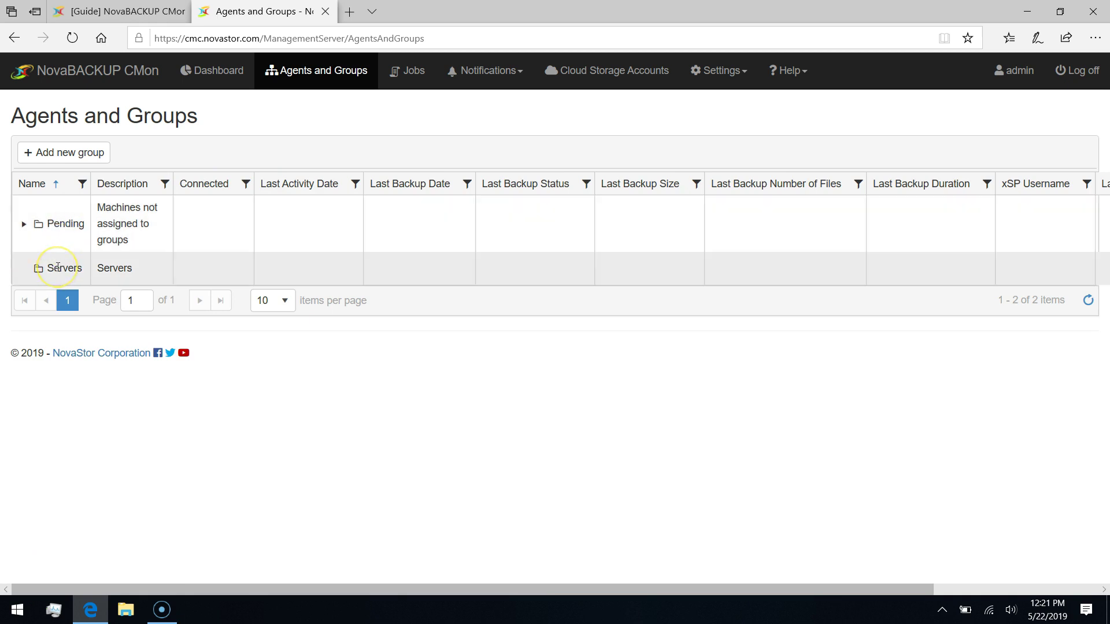
{"action": "left_click", "coordinate": [24, 224]}
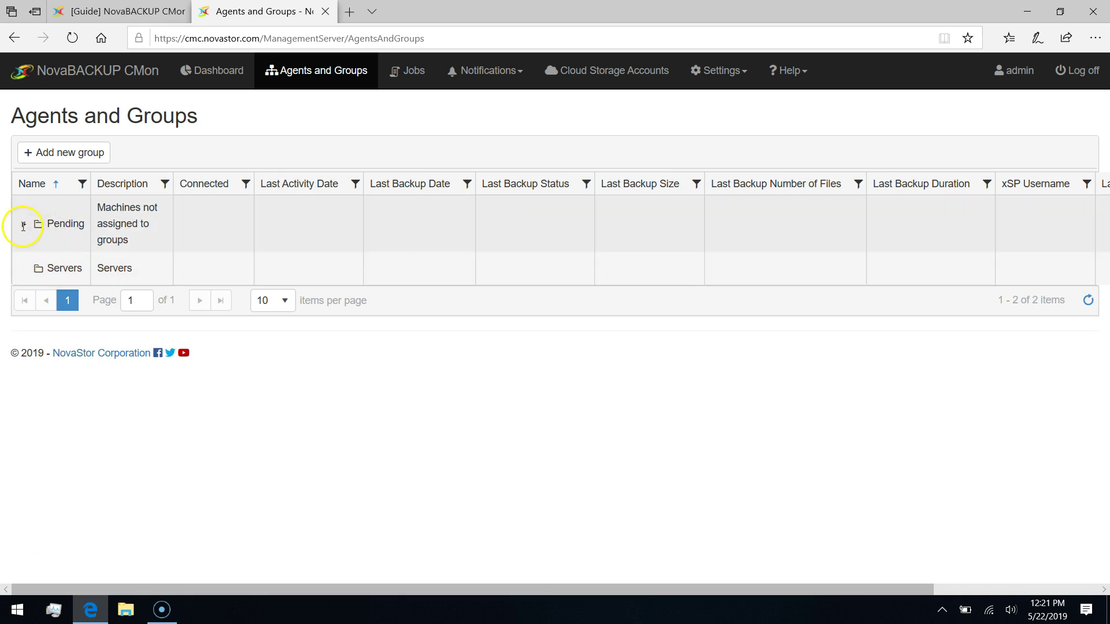
{"action": "left_click", "coordinate": [79, 218]}
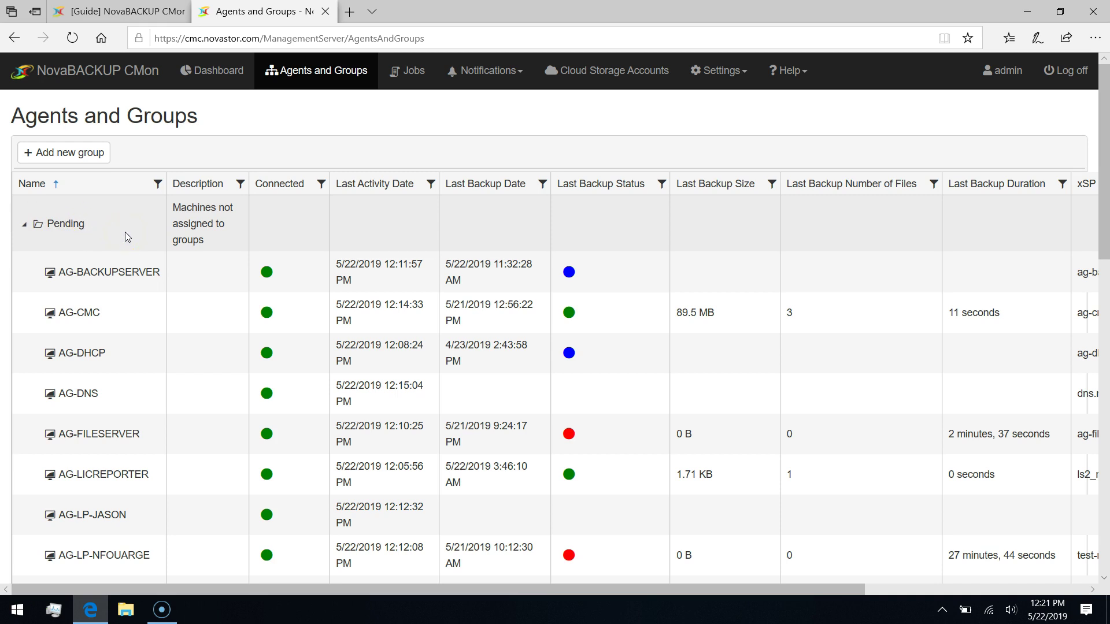
{"action": "left_click", "coordinate": [25, 224]}
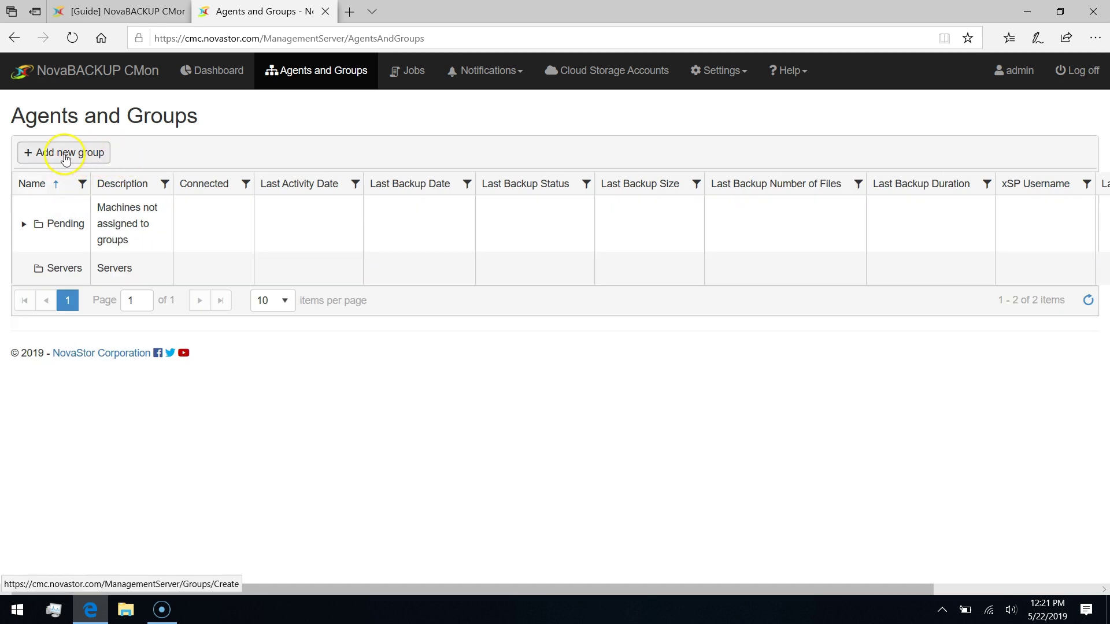
Create an agent group named Workstations with the description Workstations.
{"action": "left_click", "coordinate": [83, 153]}
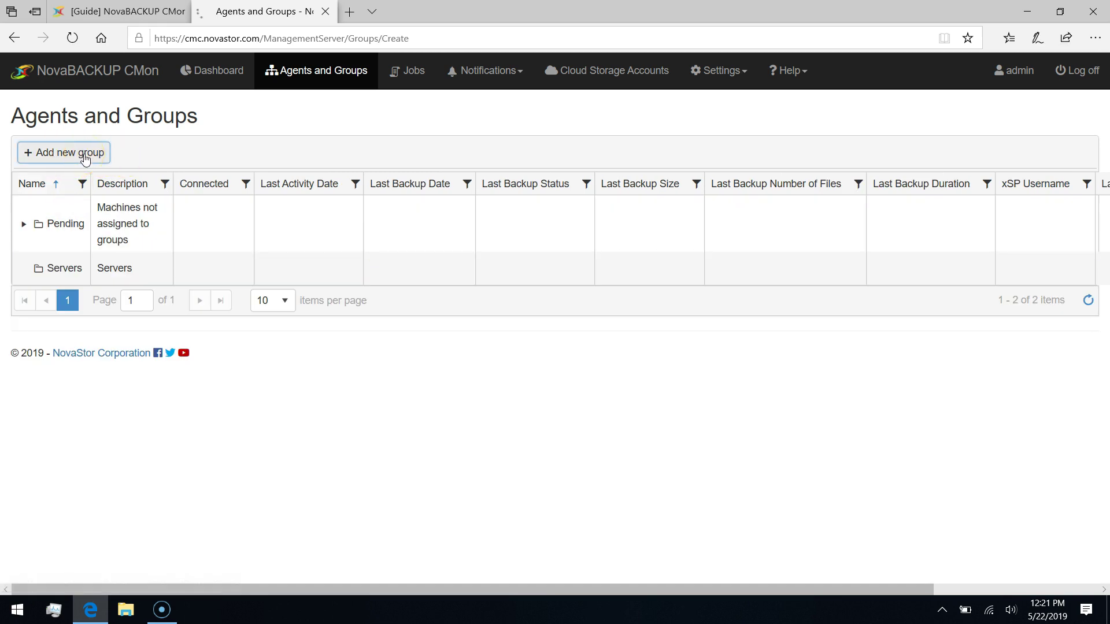
{"action": "left_click", "coordinate": [96, 181]}
{"action": "type", "text": "Workstations"}
{"action": "key", "text": "Tab"}
{"action": "type", "text": "Workstations"}
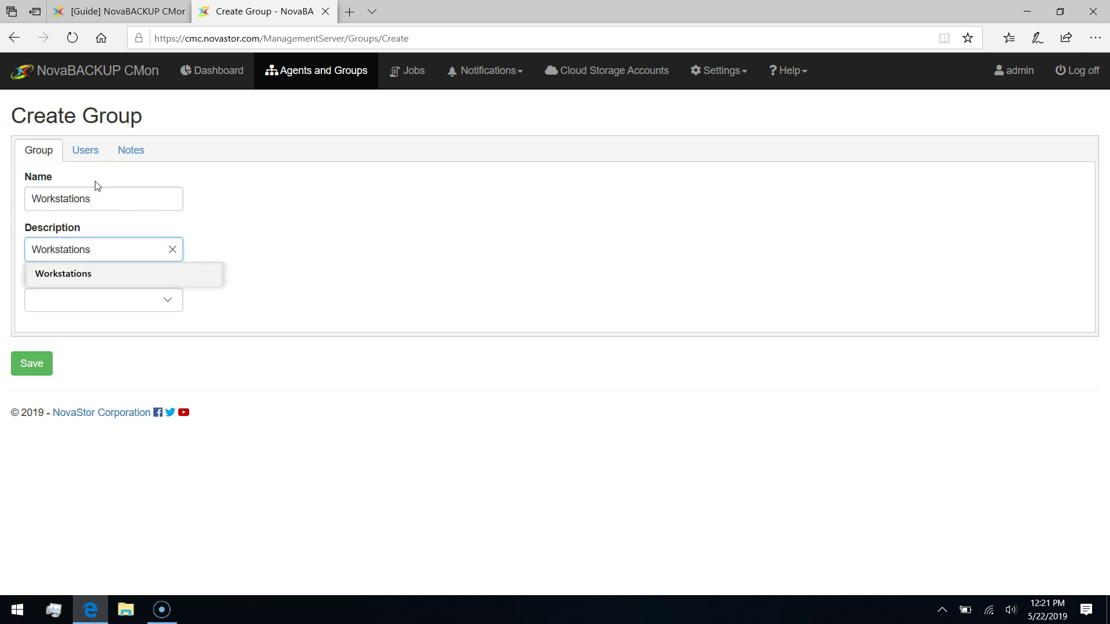
{"action": "left_click", "coordinate": [272, 280]}
{"action": "left_click", "coordinate": [32, 362]}
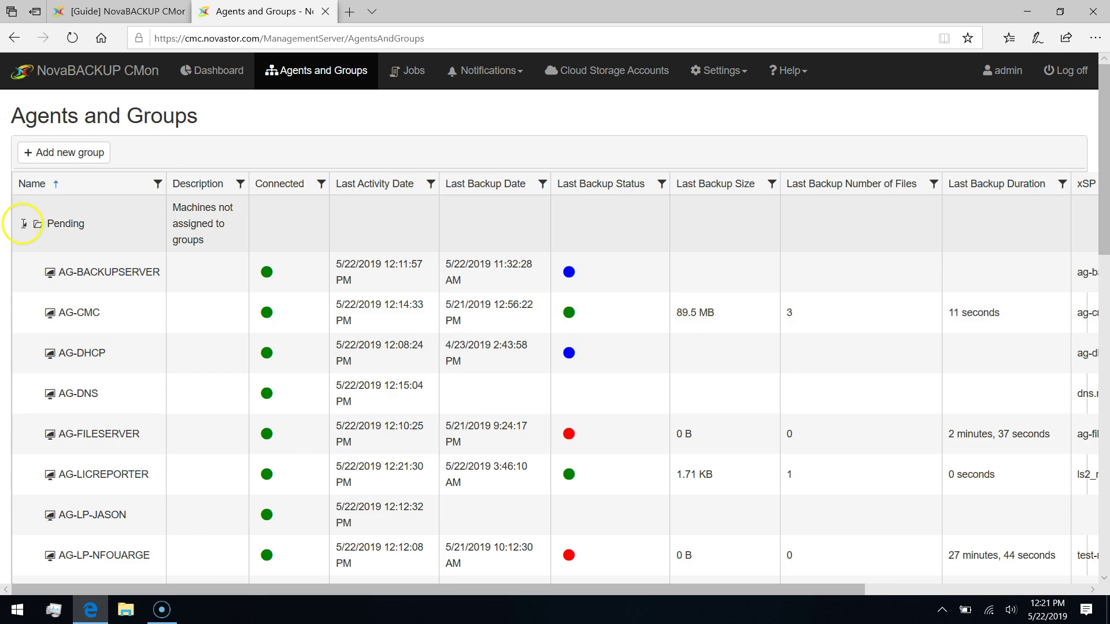
Collapse and re-expand the Pending group to show all groups and its agents.
{"action": "left_click", "coordinate": [23, 223]}
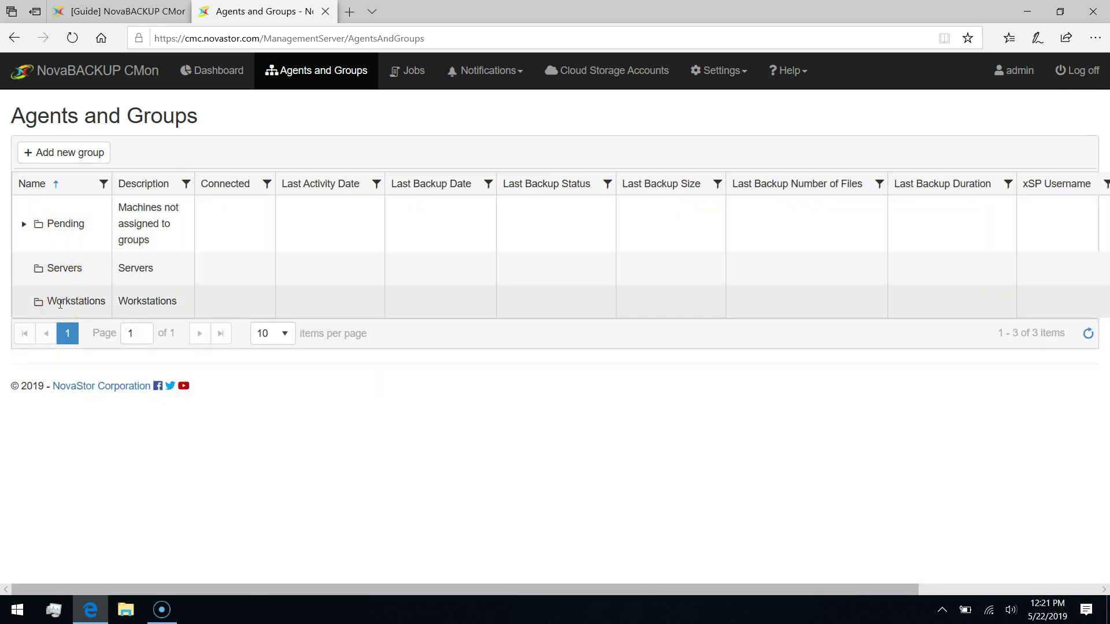
{"action": "left_click", "coordinate": [24, 224]}
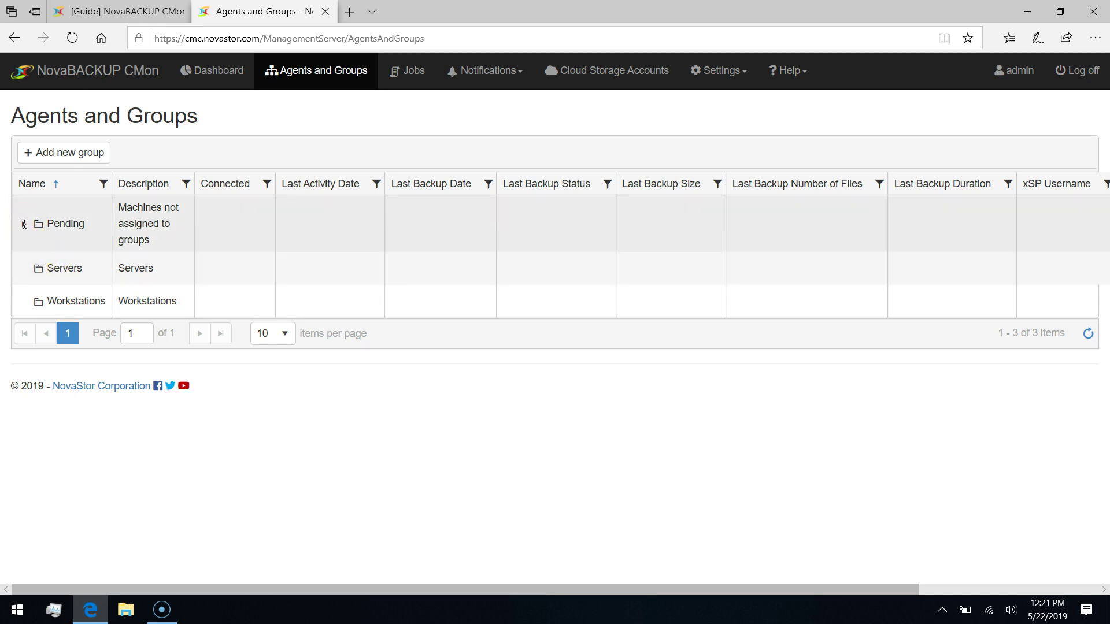
{"action": "left_click", "coordinate": [23, 224]}
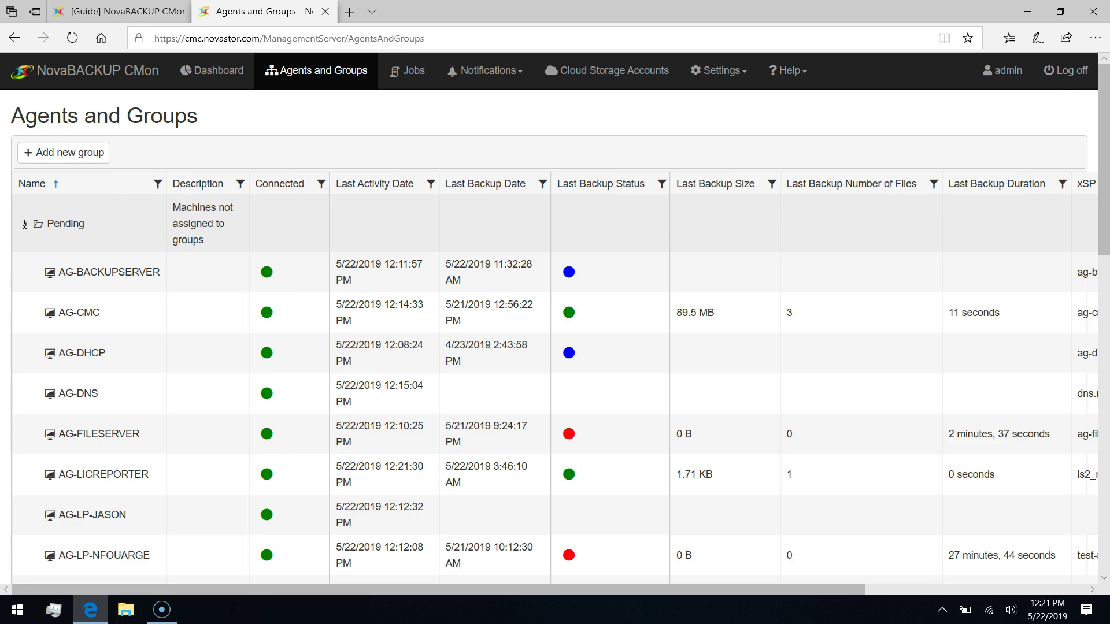
Drag agent Q4J into the Workstations group.
{"action": "scroll", "coordinate": [150, 364], "scroll_direction": "down", "scroll_amount": 8}
{"action": "scroll", "coordinate": [149, 364], "scroll_direction": "down", "scroll_amount": 6}
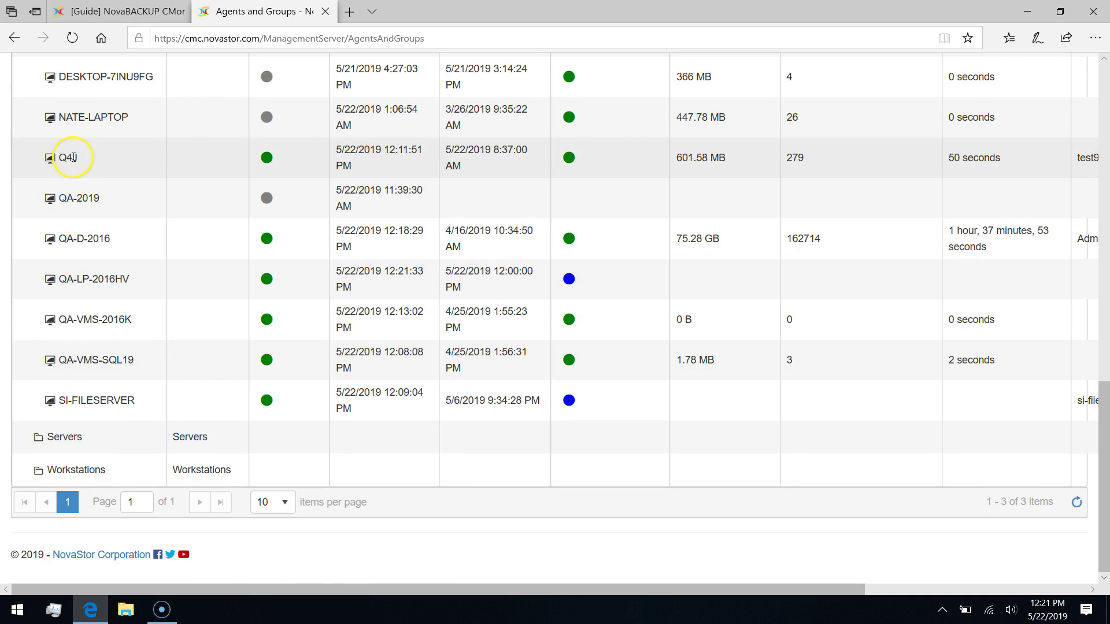
{"action": "left_click_drag", "start_coordinate": [74, 157], "coordinate": [71, 476]}
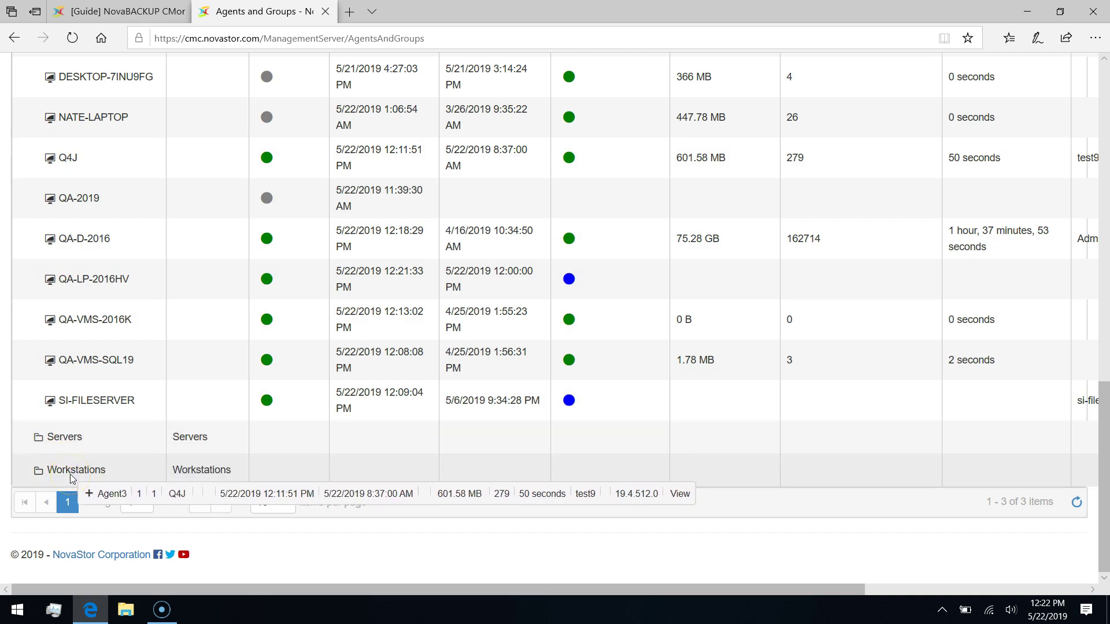
{"action": "left_click_drag", "start_coordinate": [71, 476], "coordinate": [73, 478]}
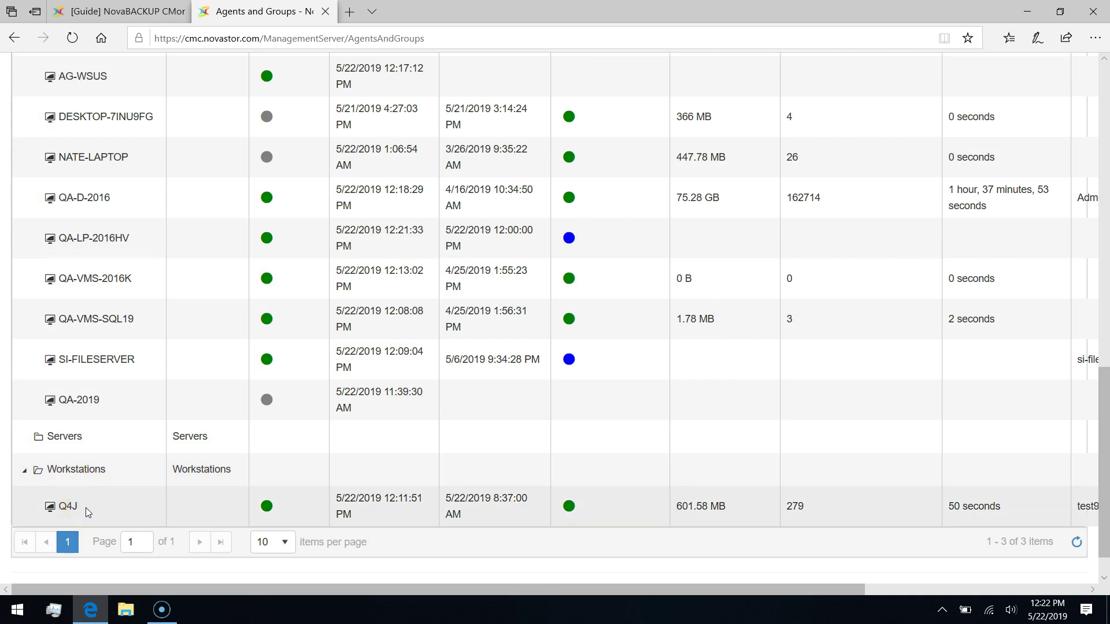
Edit agent QA-2019 so its group is Servers, and save.
{"action": "left_click", "coordinate": [96, 402]}
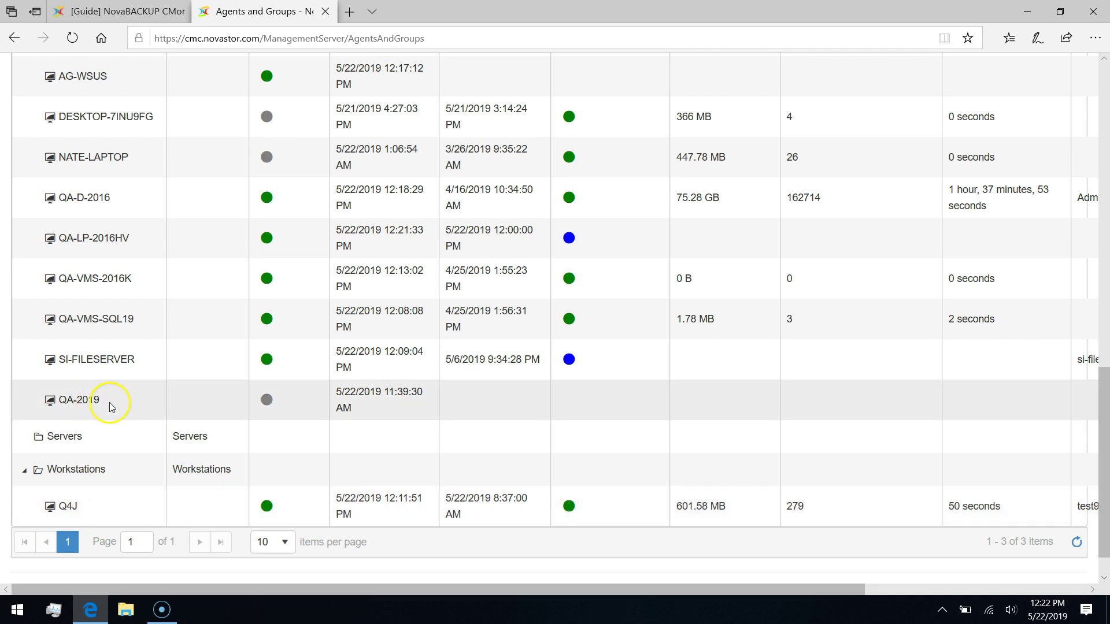
{"action": "double_click", "coordinate": [100, 400]}
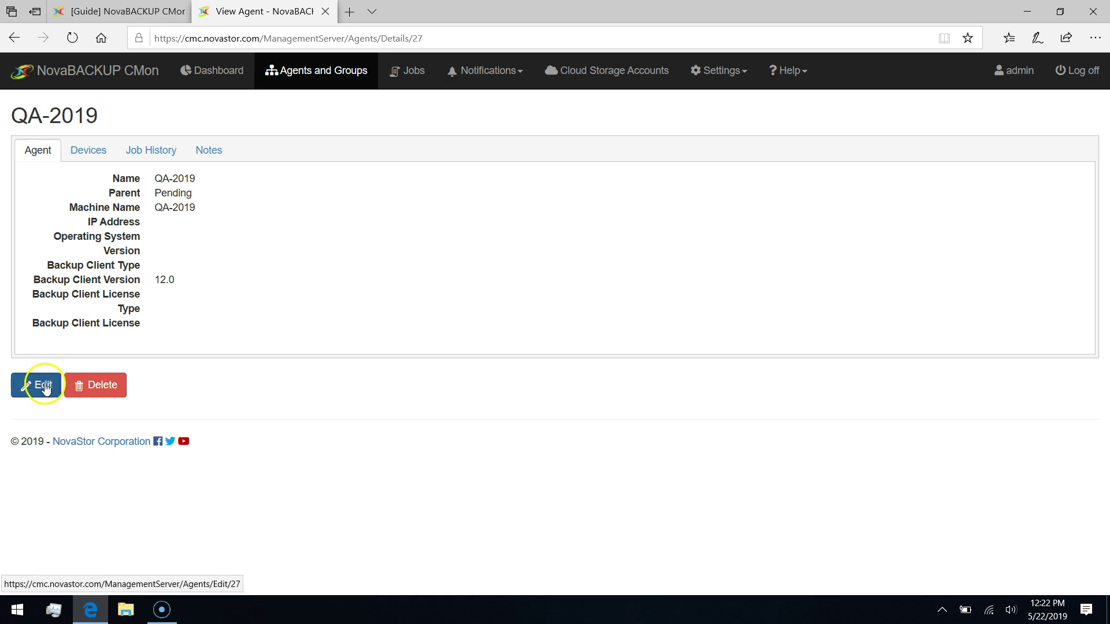
{"action": "left_click", "coordinate": [36, 385]}
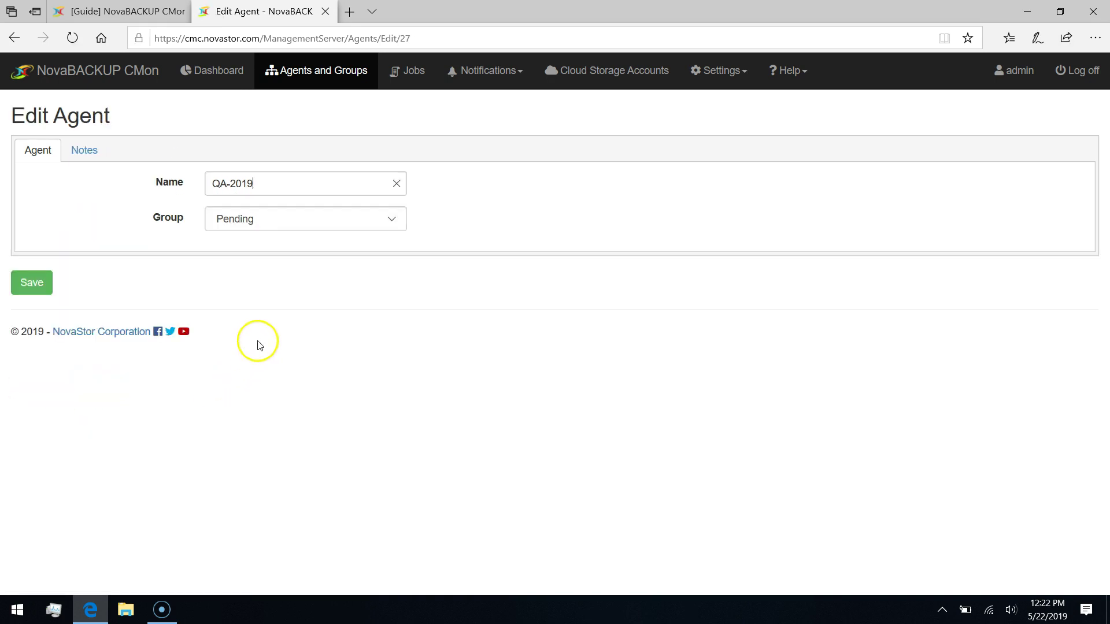
{"action": "left_click", "coordinate": [393, 220]}
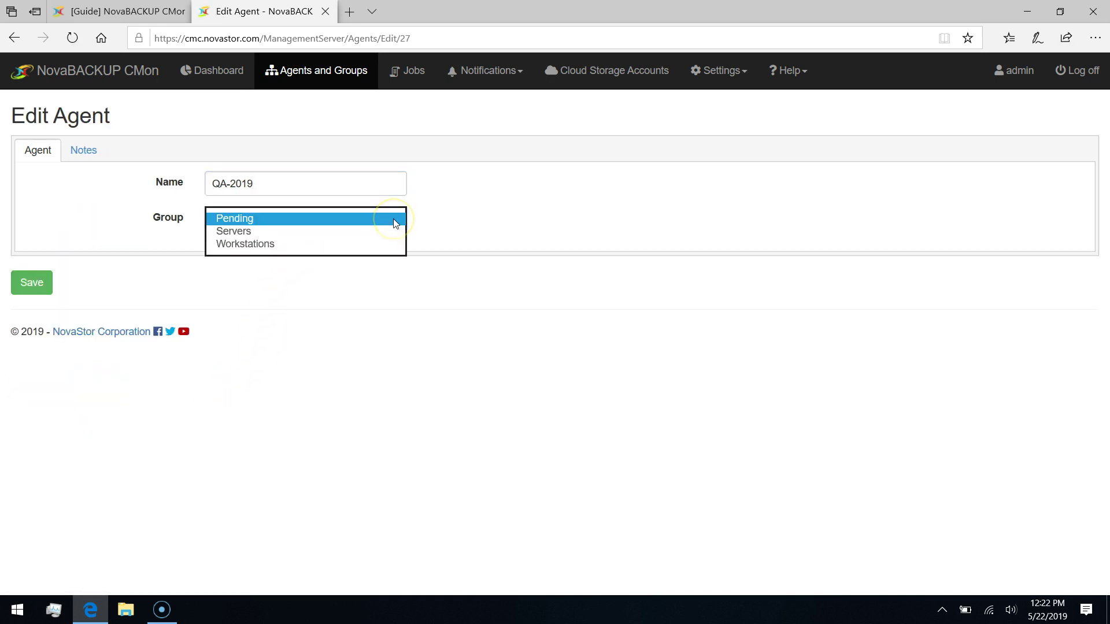
{"action": "left_click", "coordinate": [244, 232]}
{"action": "left_click", "coordinate": [38, 287]}
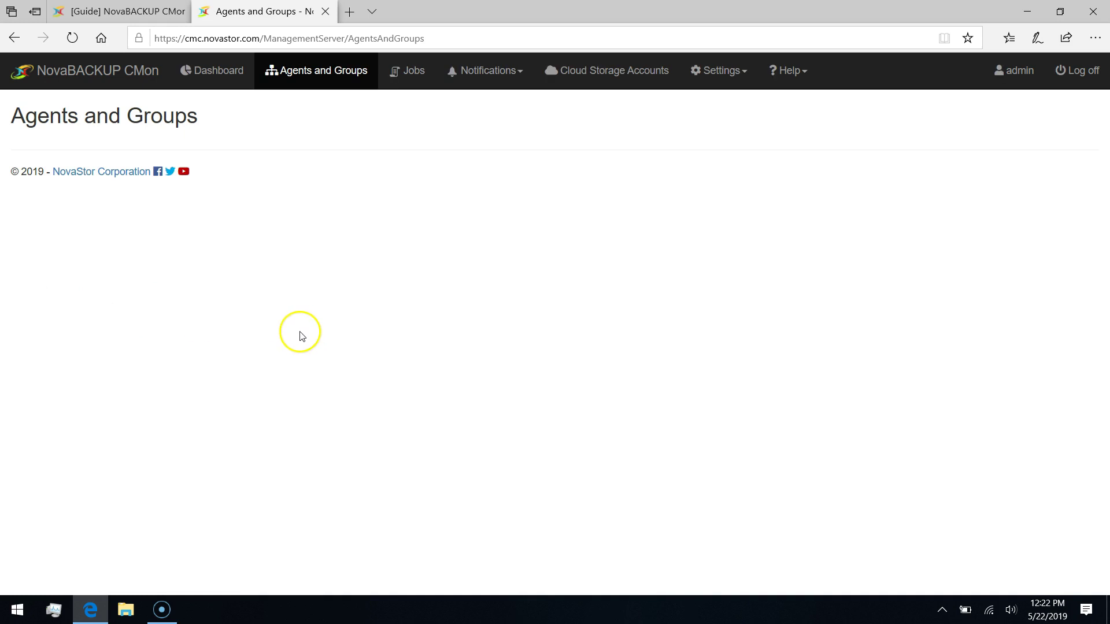
{"action": "scroll", "coordinate": [123, 391], "scroll_direction": "down", "scroll_amount": 5}
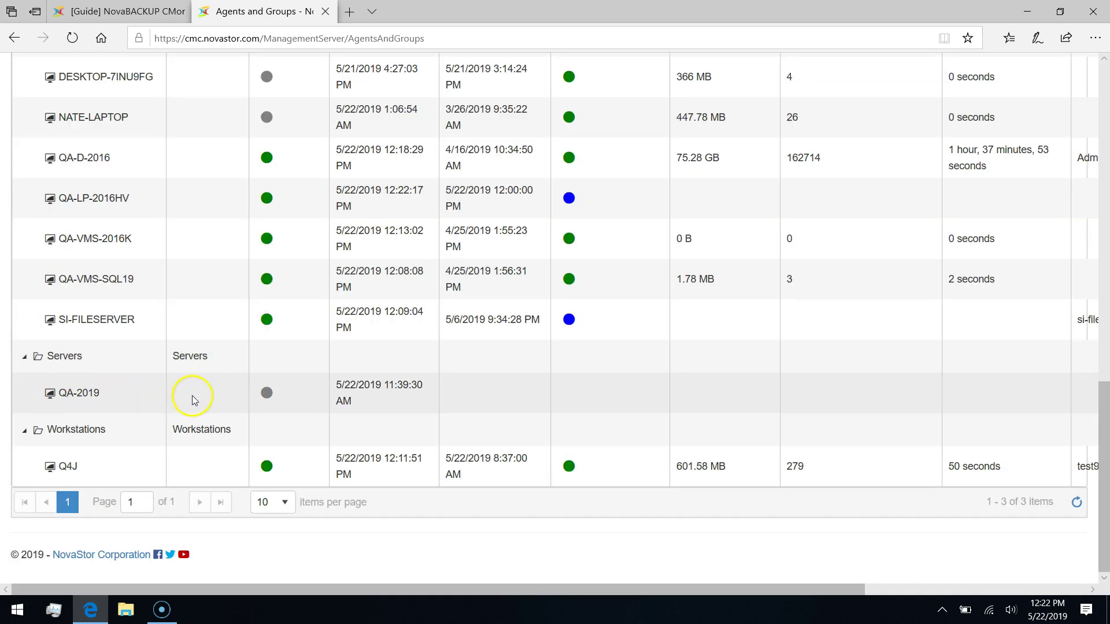
{"action": "scroll", "coordinate": [335, 396], "scroll_direction": "up", "scroll_amount": 10}
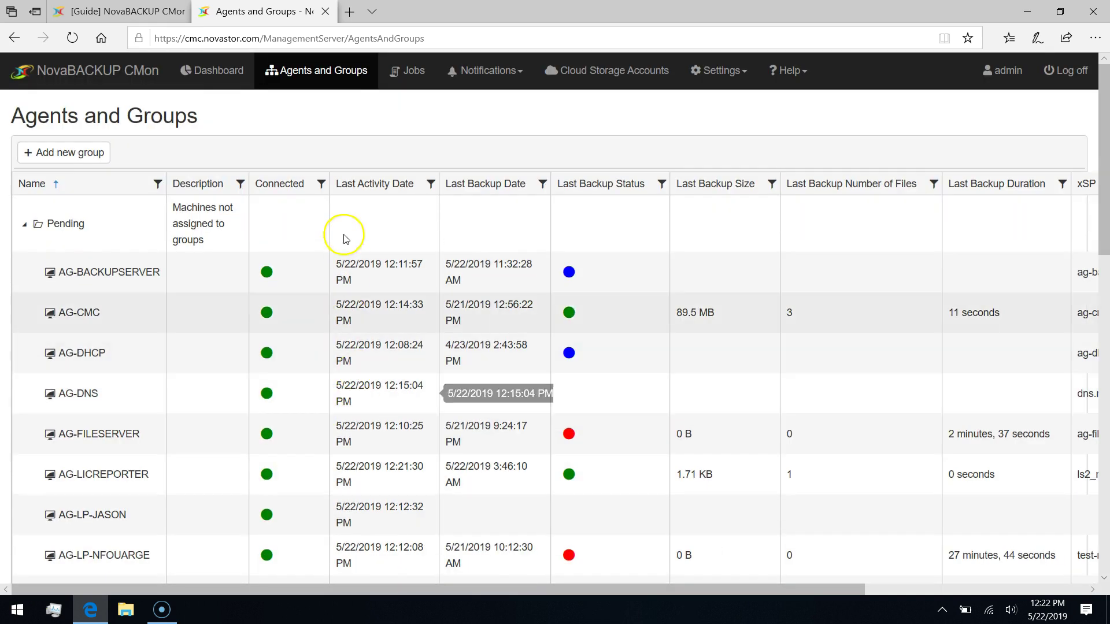
Show the Jobs list of 845 backup jobs sorted by Started time.
{"action": "left_click", "coordinate": [410, 83]}
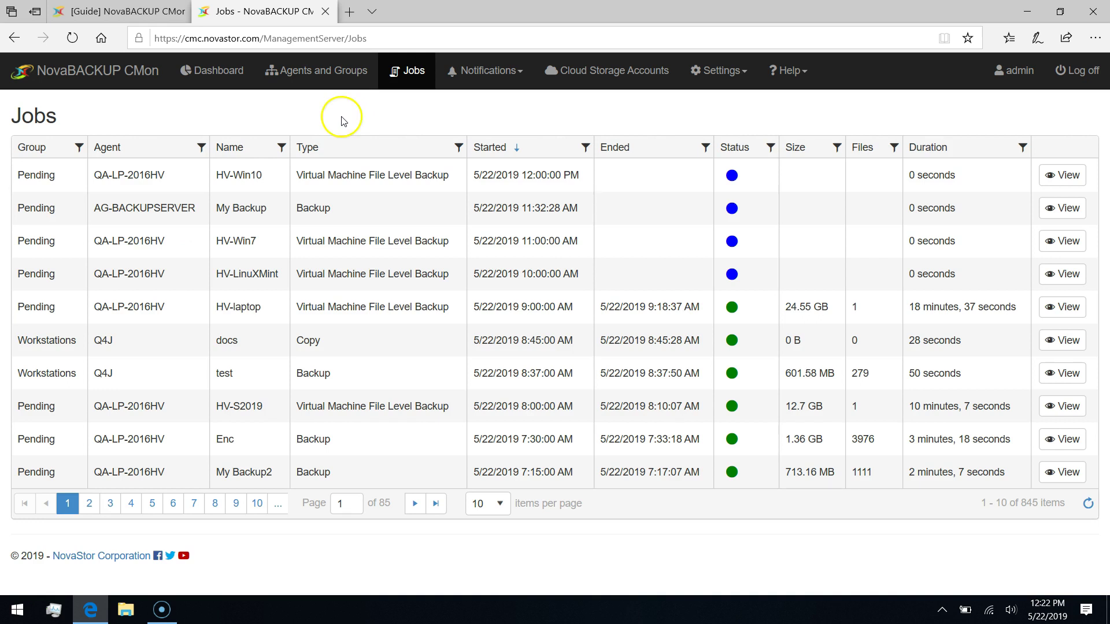
{"action": "left_click", "coordinate": [514, 147]}
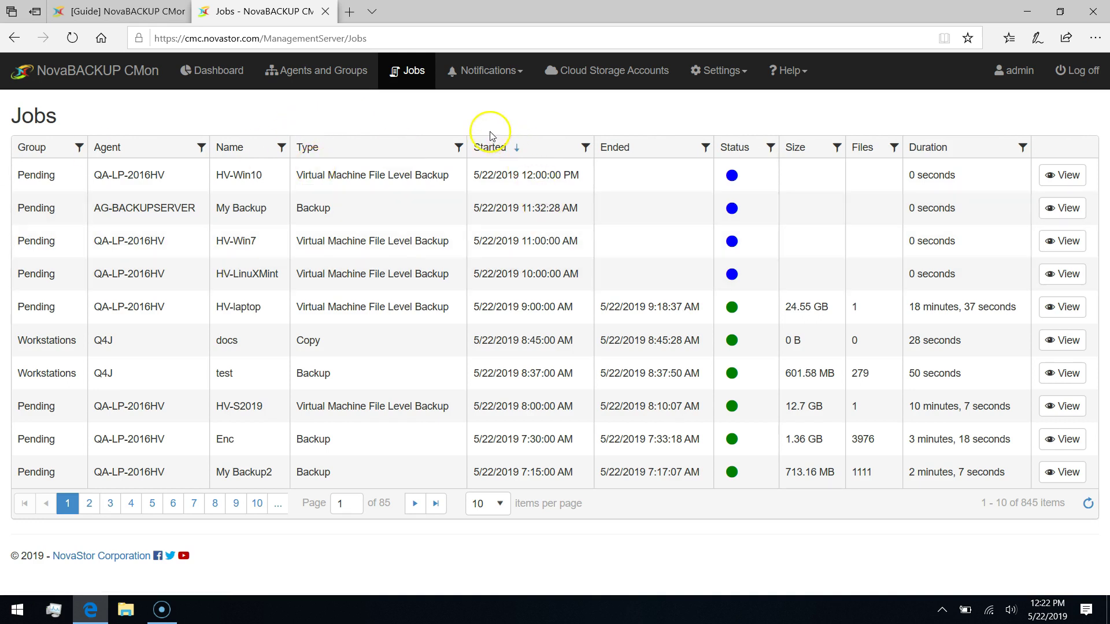
{"action": "left_click", "coordinate": [495, 144]}
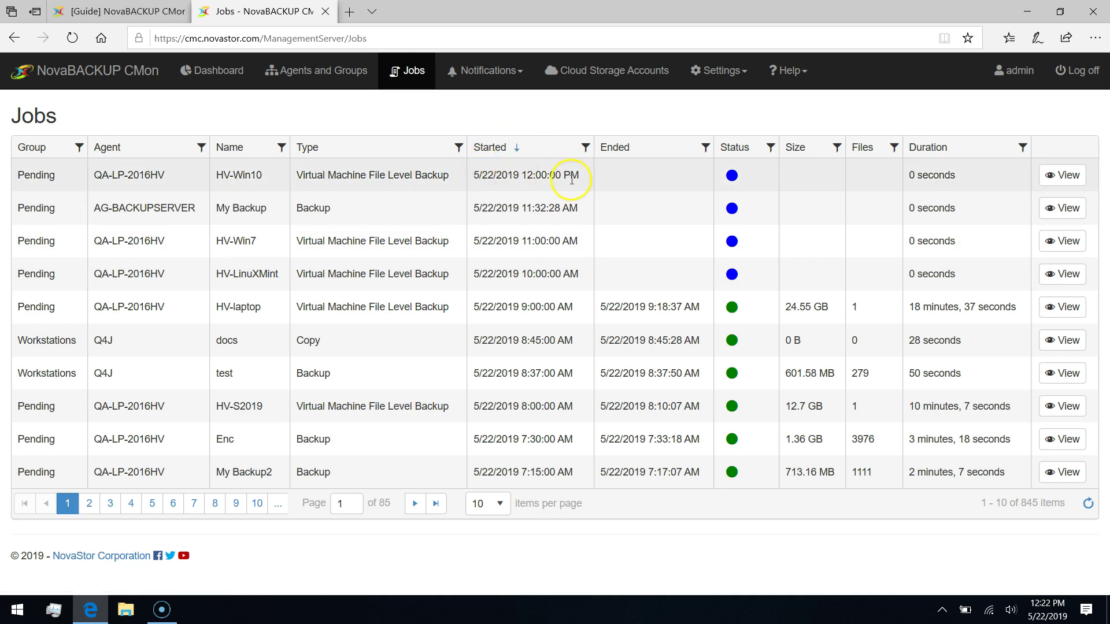
{"action": "mouse_move", "coordinate": [732, 175]}
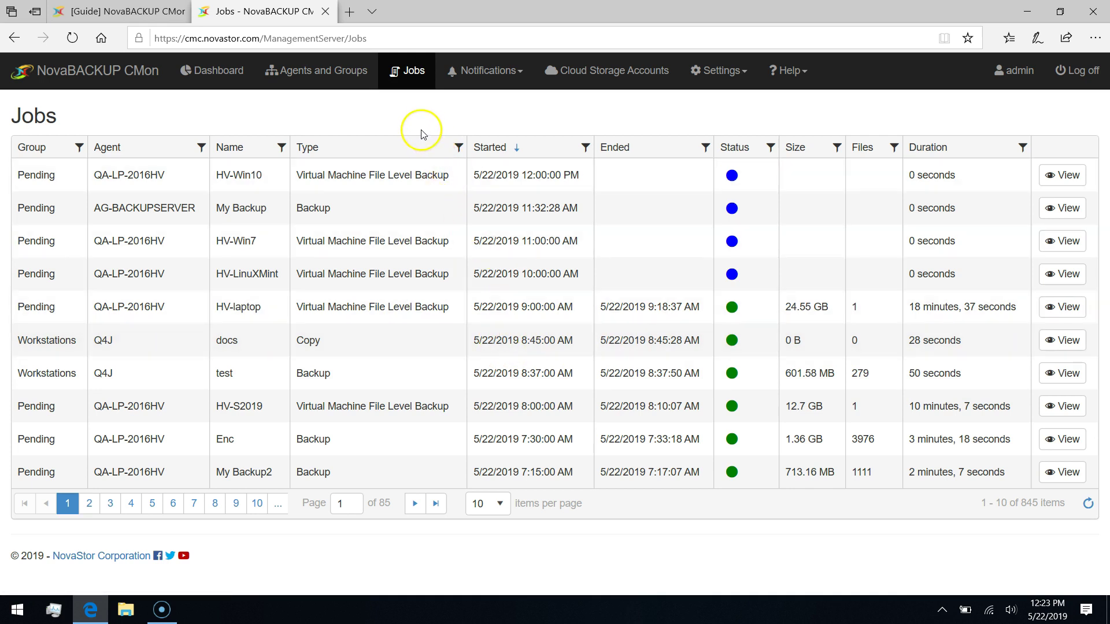
{"action": "left_click", "coordinate": [494, 74]}
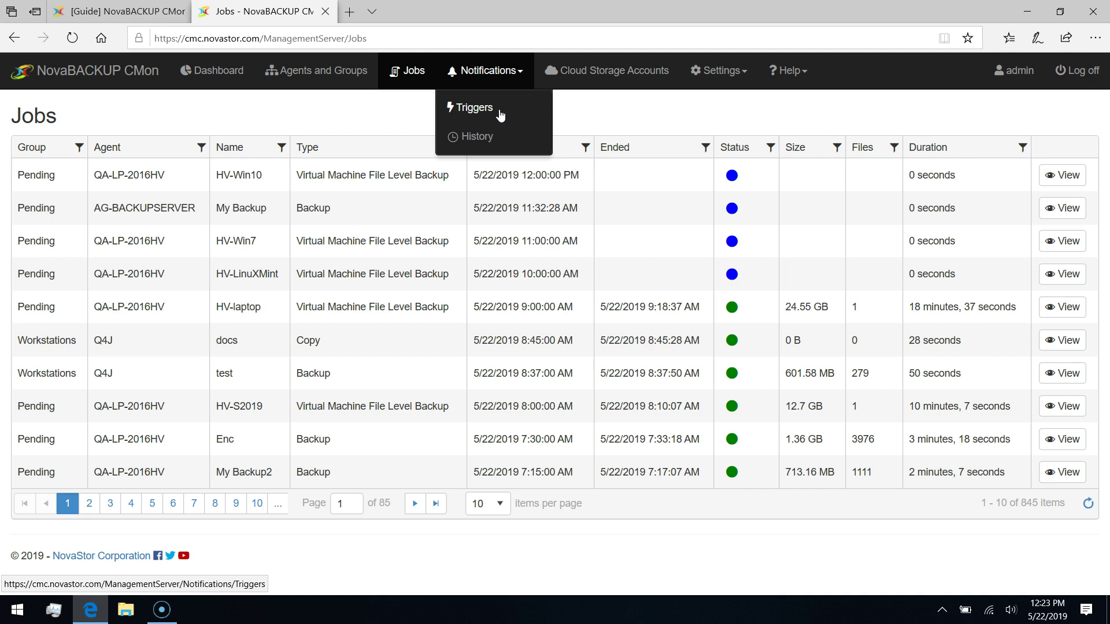
Go to Notifications > Triggers and begin a new trigger with Add Trigger.
{"action": "left_click", "coordinate": [485, 136]}
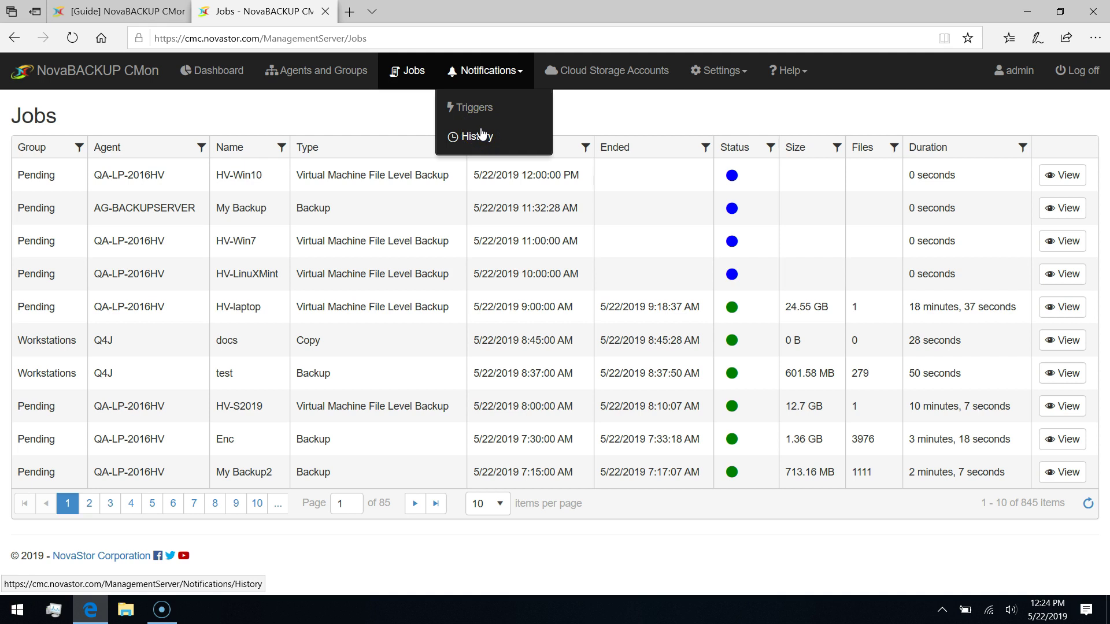
{"action": "left_click", "coordinate": [476, 108]}
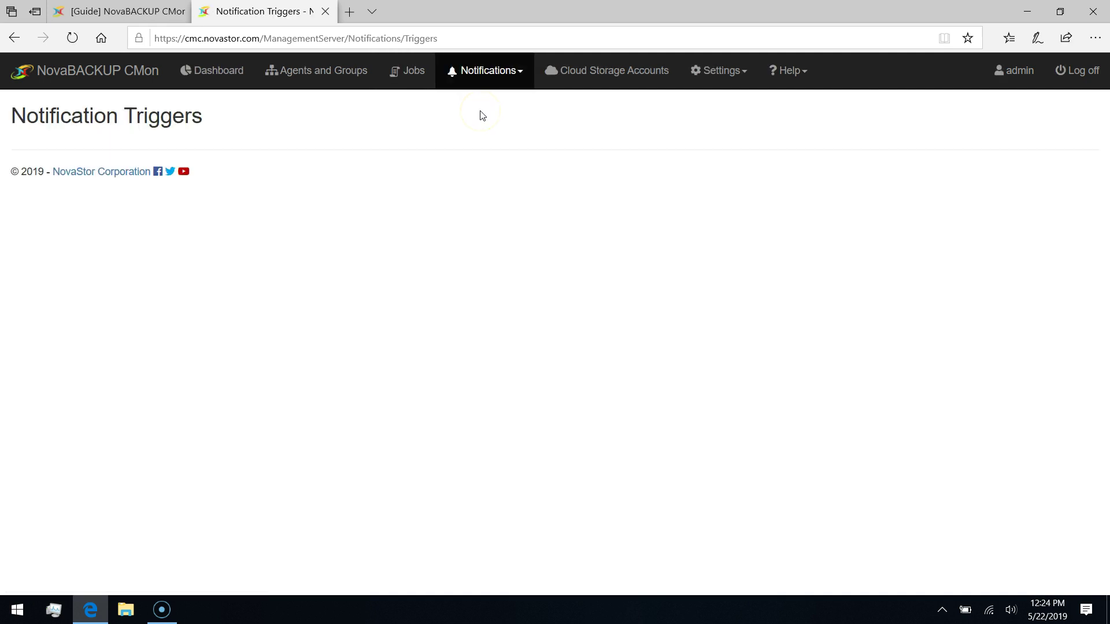
{"action": "left_click", "coordinate": [169, 206]}
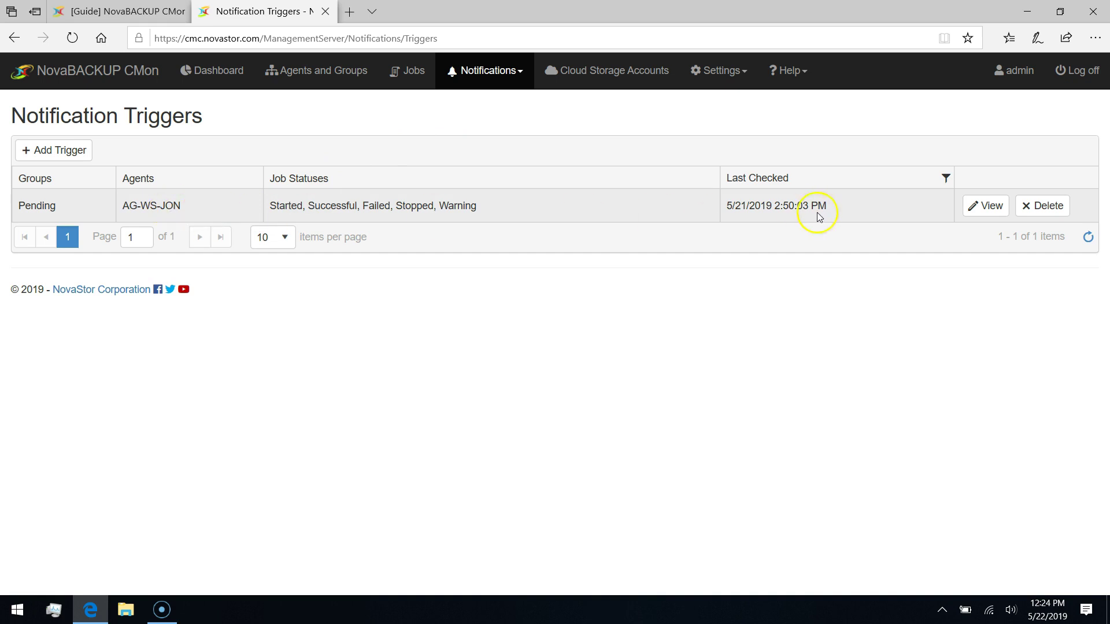
{"action": "left_click", "coordinate": [50, 151]}
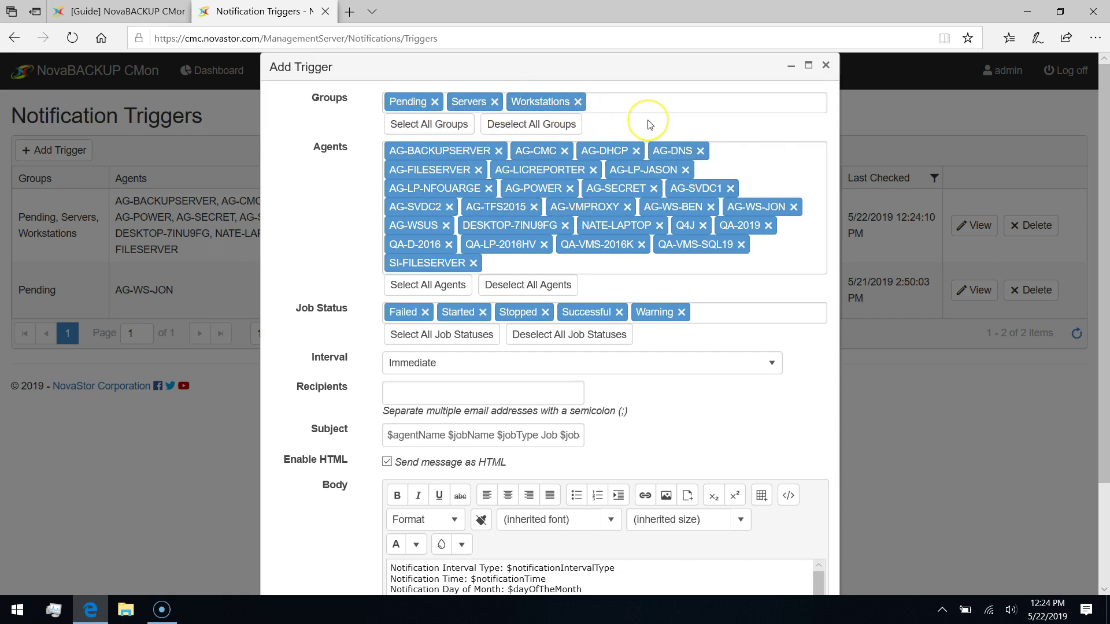
Select all groups, agents and job statuses for the trigger and set its interval to Daily.
{"action": "left_click", "coordinate": [510, 105]}
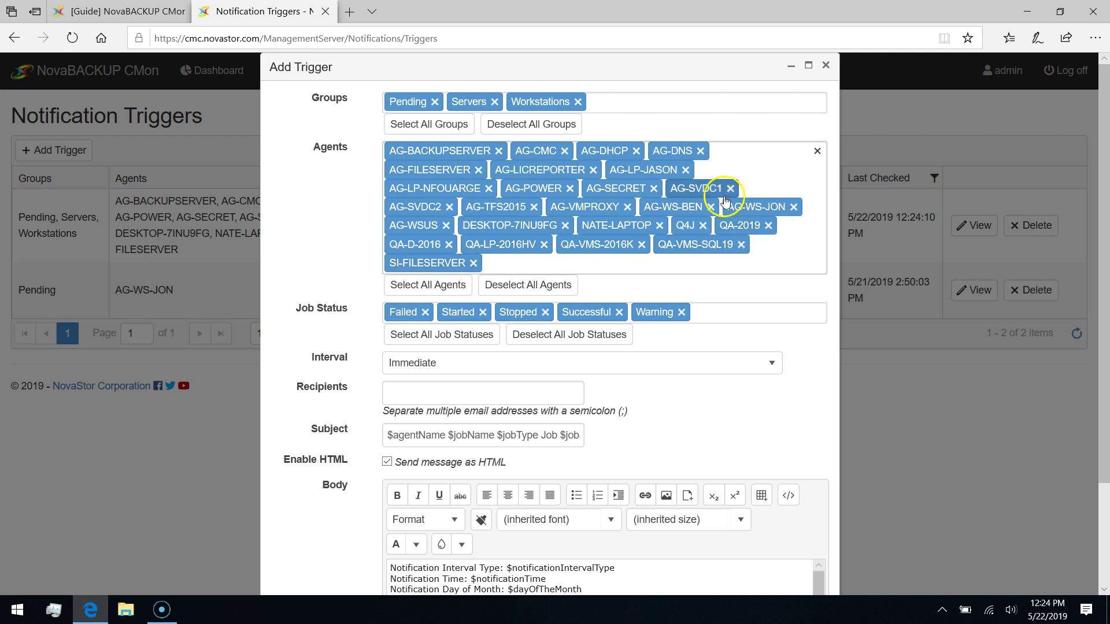
{"action": "left_click", "coordinate": [711, 208]}
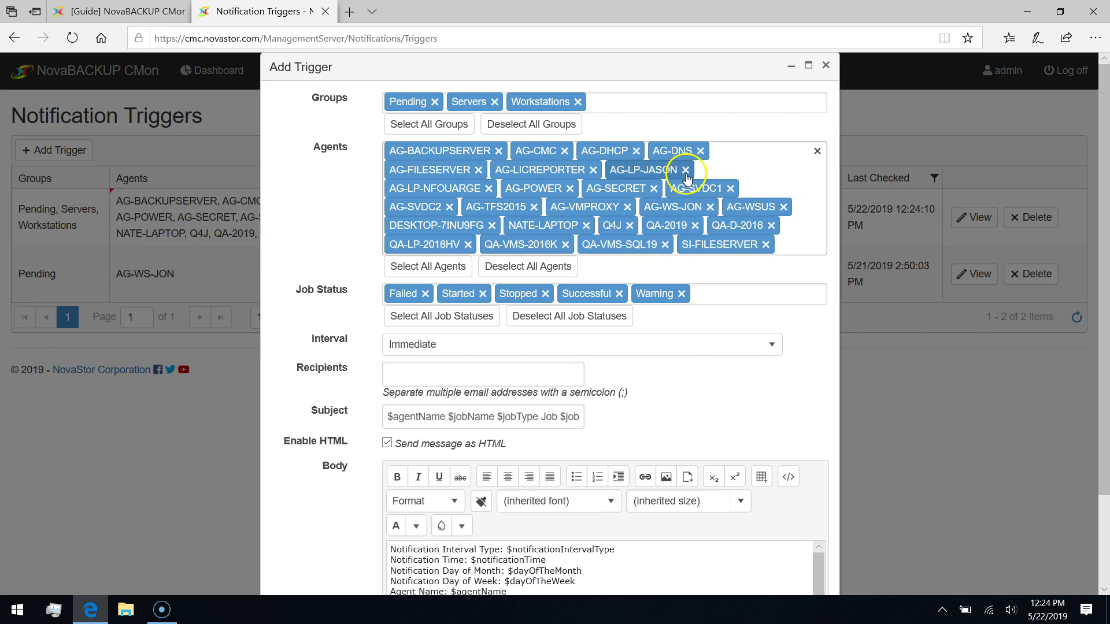
{"action": "left_click", "coordinate": [686, 169]}
{"action": "left_click", "coordinate": [592, 169]}
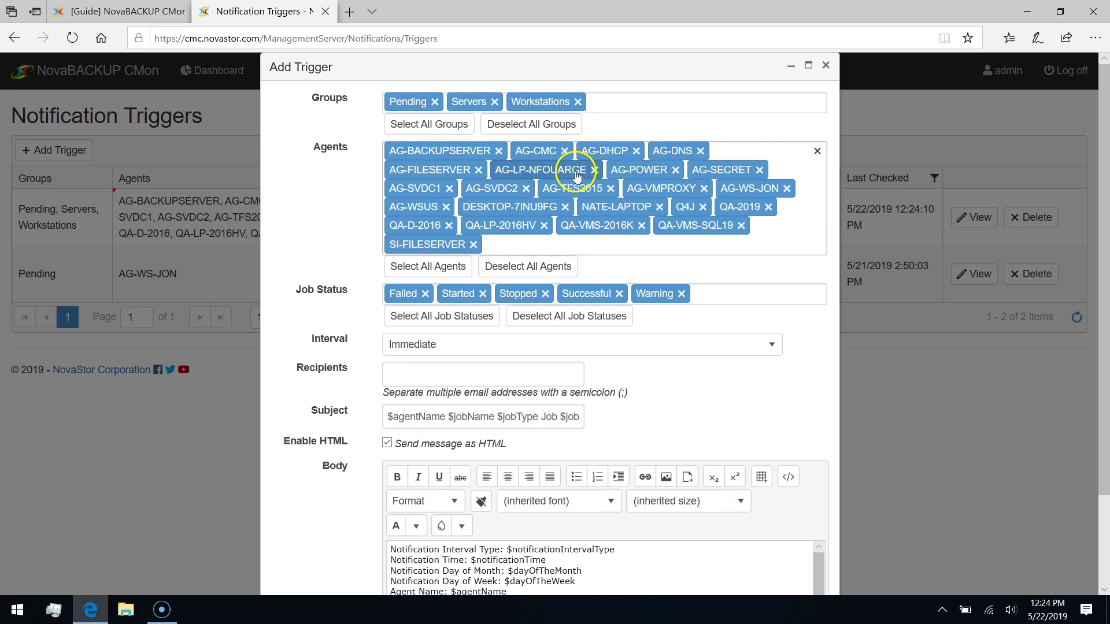
{"action": "left_click", "coordinate": [449, 190]}
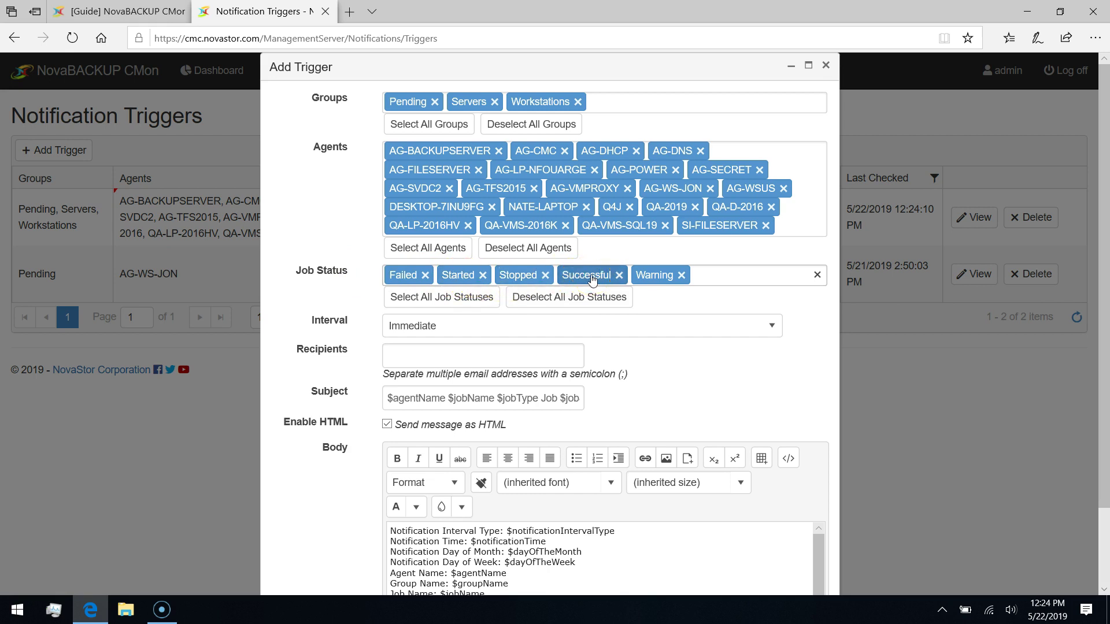
{"action": "left_click", "coordinate": [607, 280]}
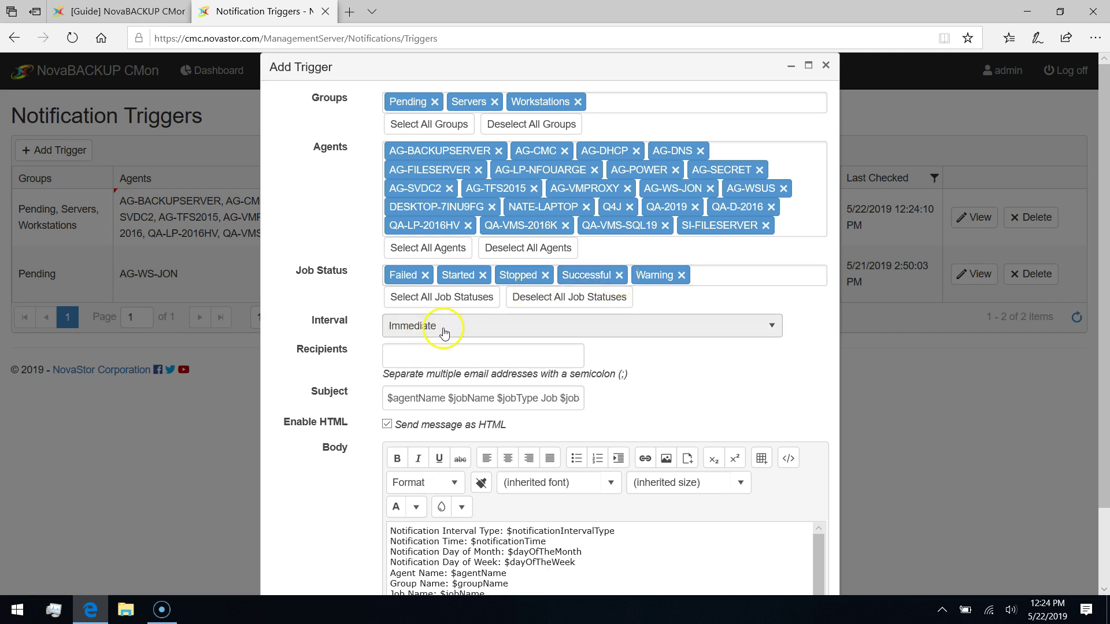
{"action": "left_click", "coordinate": [479, 327]}
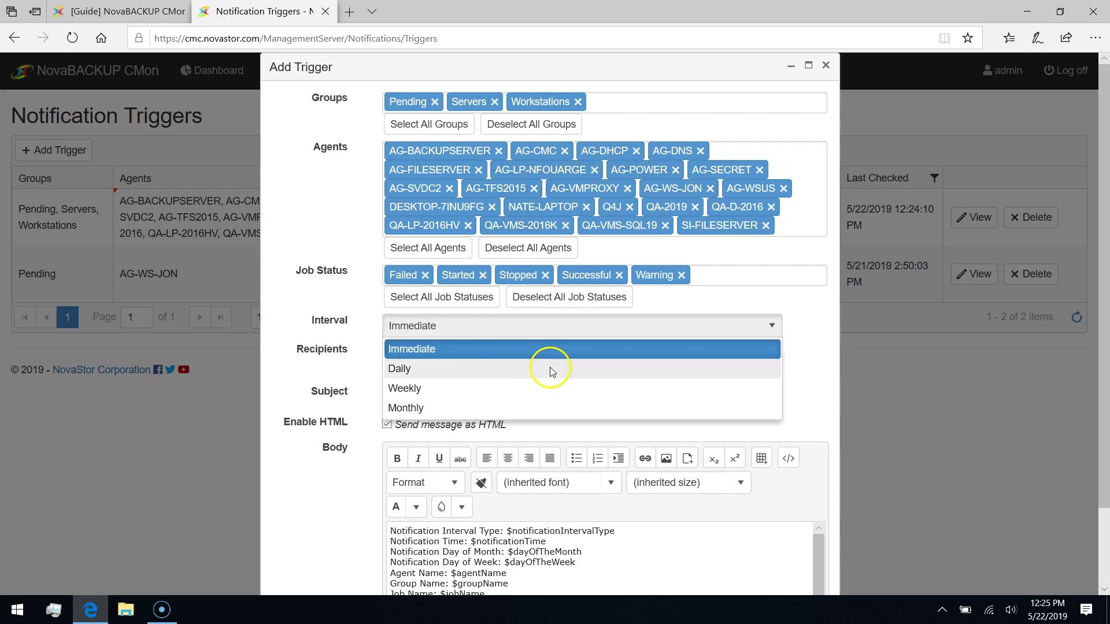
{"action": "left_click", "coordinate": [613, 374]}
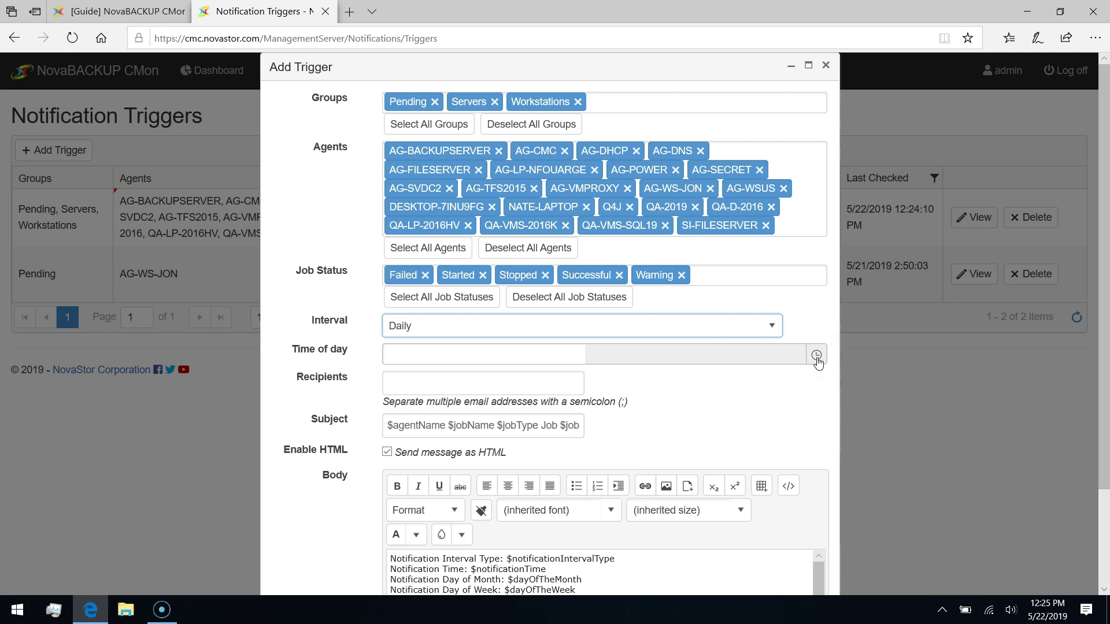
Set the trigger time to 8:00 AM and enter the two recipient e-mail addresses.
{"action": "left_click", "coordinate": [812, 363]}
{"action": "left_click_drag", "start_coordinate": [818, 383], "coordinate": [822, 425]}
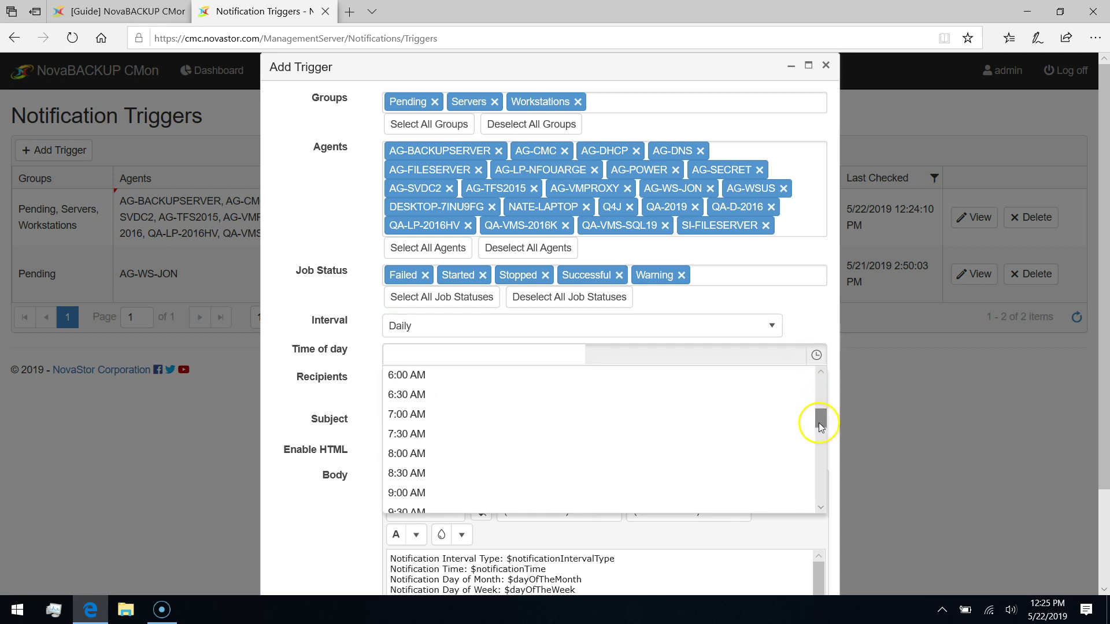
{"action": "left_click", "coordinate": [630, 458]}
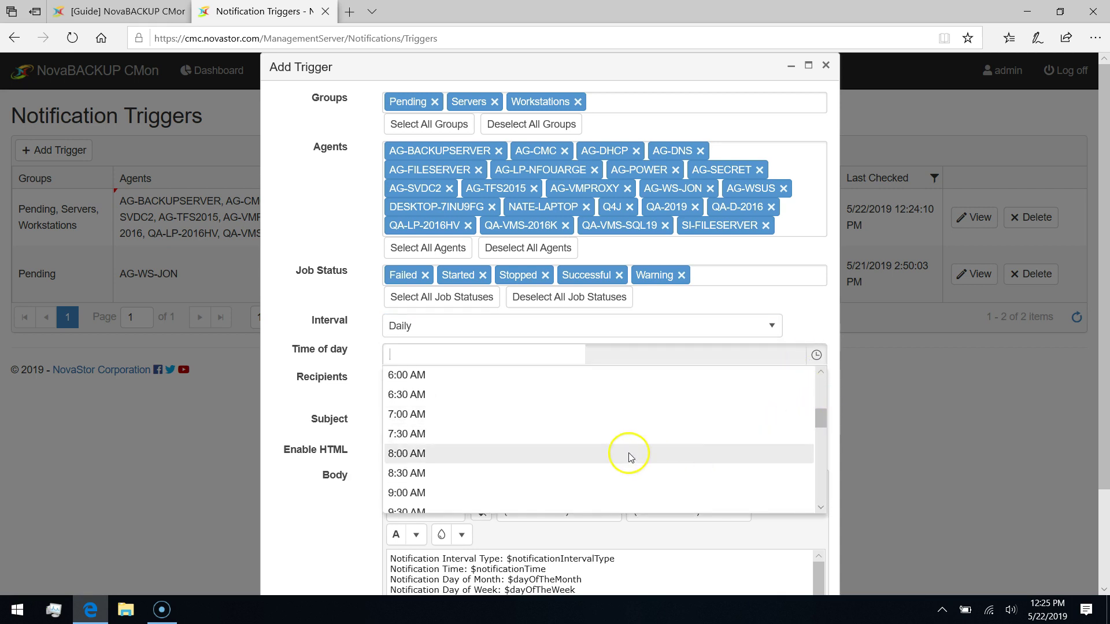
{"action": "left_click", "coordinate": [426, 455]}
{"action": "left_click", "coordinate": [466, 376]}
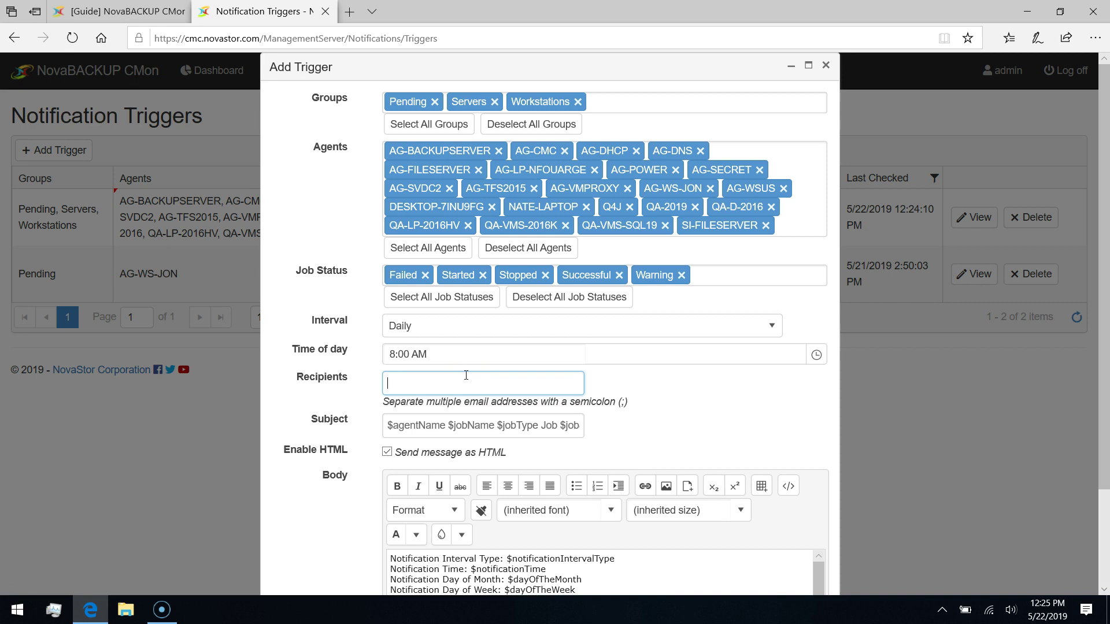
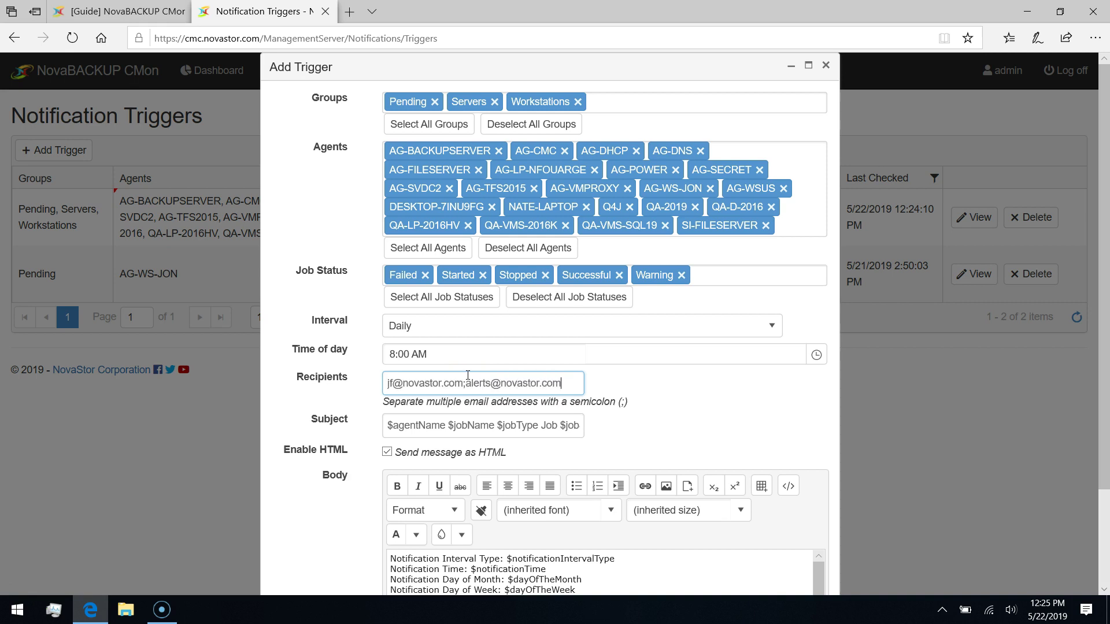
Look over the email subject template and its agent and $jobName placeholders.
{"action": "scroll", "coordinate": [467, 375], "scroll_direction": "down", "scroll_amount": 2}
{"action": "left_click", "coordinate": [474, 344]}
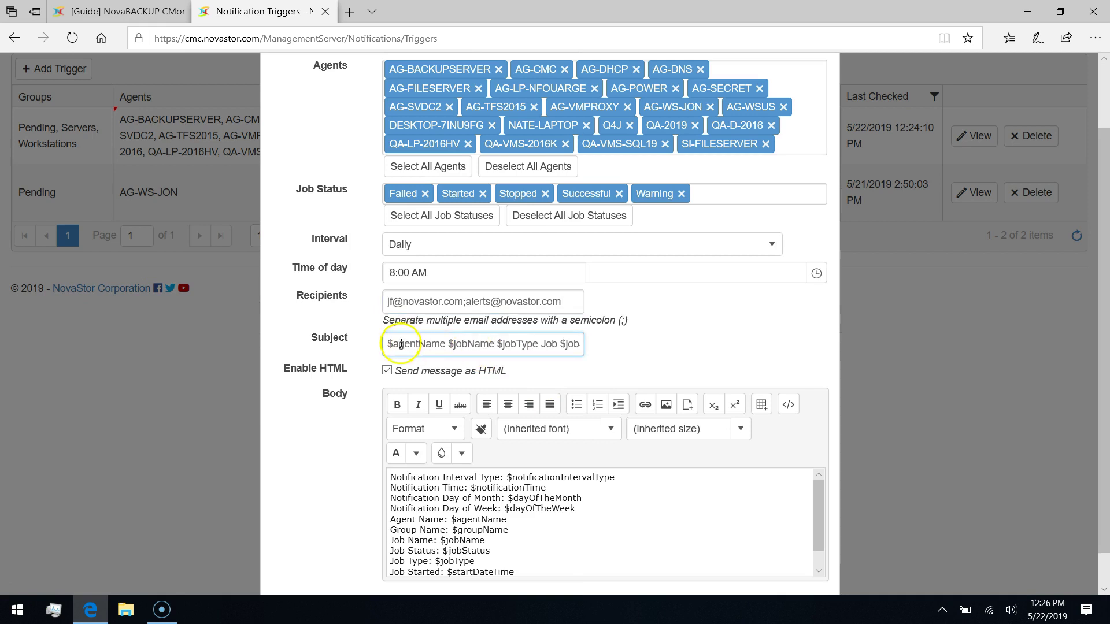
{"action": "left_click", "coordinate": [432, 344]}
{"action": "left_click_drag", "start_coordinate": [495, 345], "coordinate": [386, 344]}
{"action": "left_click", "coordinate": [458, 344]}
{"action": "left_click", "coordinate": [448, 344]}
Turn Send message as HTML off and back on, then add the trigger.
{"action": "left_click", "coordinate": [444, 518]}
{"action": "scroll", "coordinate": [525, 518], "scroll_direction": "down", "scroll_amount": 1}
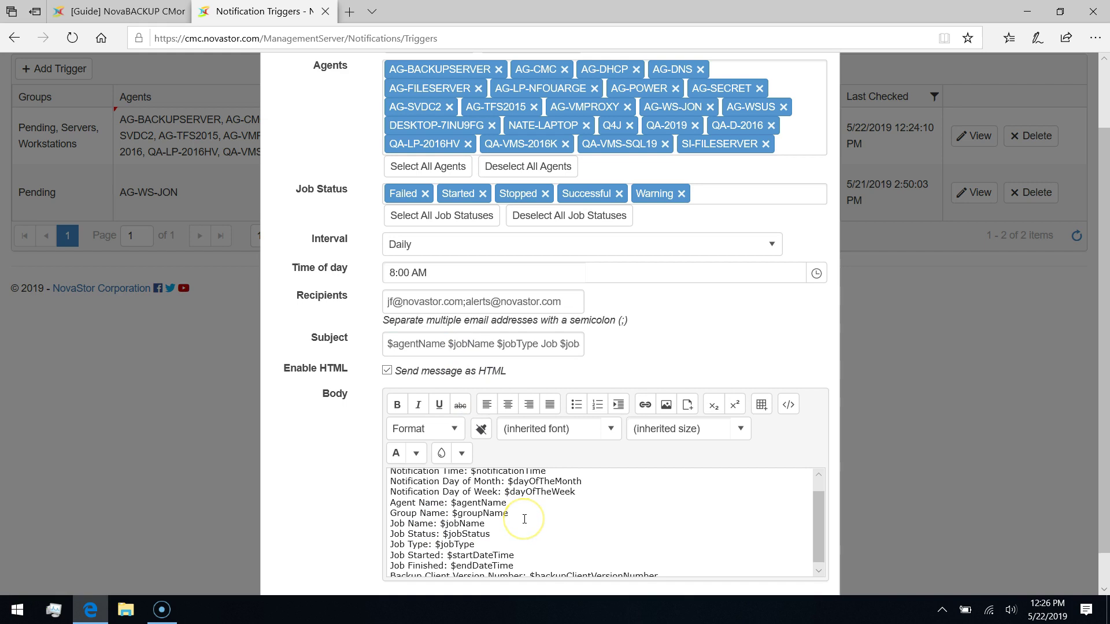
{"action": "scroll", "coordinate": [524, 518], "scroll_direction": "up", "scroll_amount": 1}
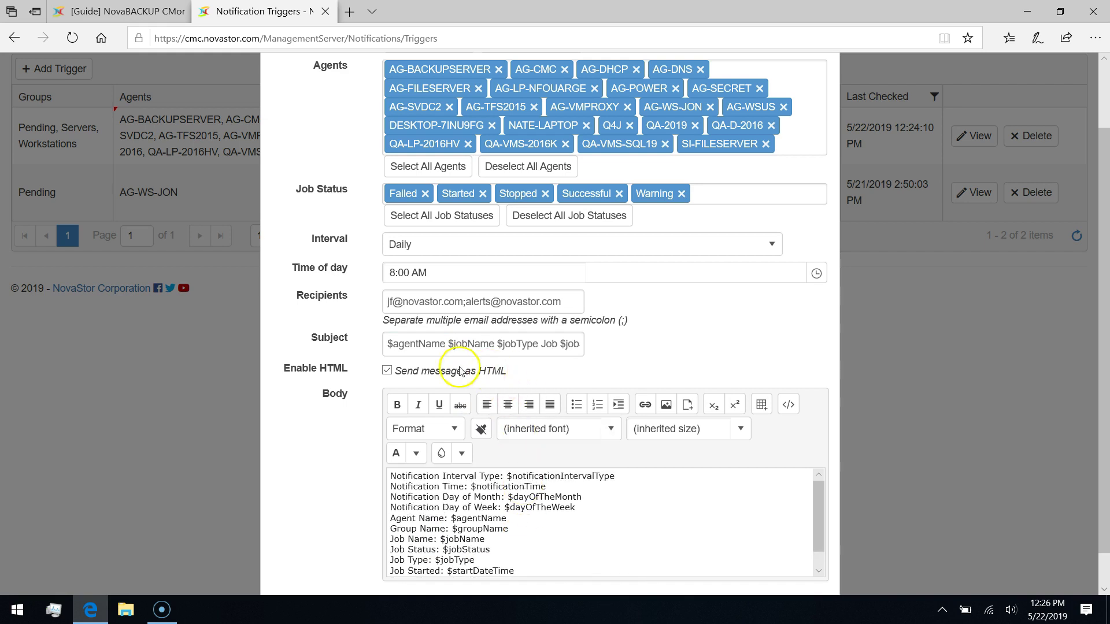
{"action": "left_click", "coordinate": [386, 371]}
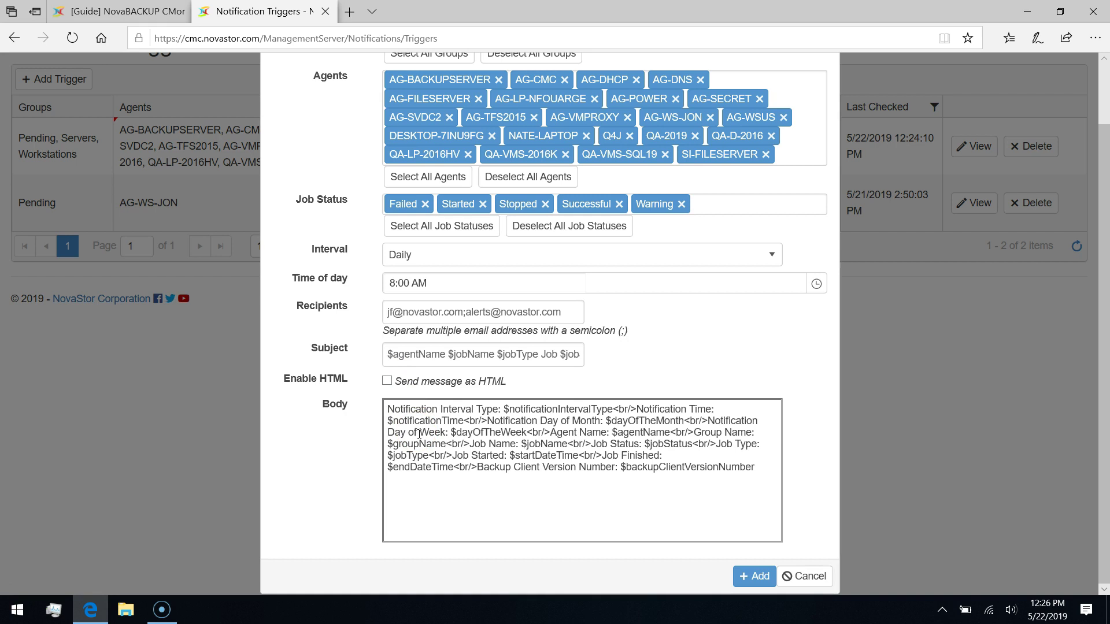
{"action": "left_click", "coordinate": [386, 381]}
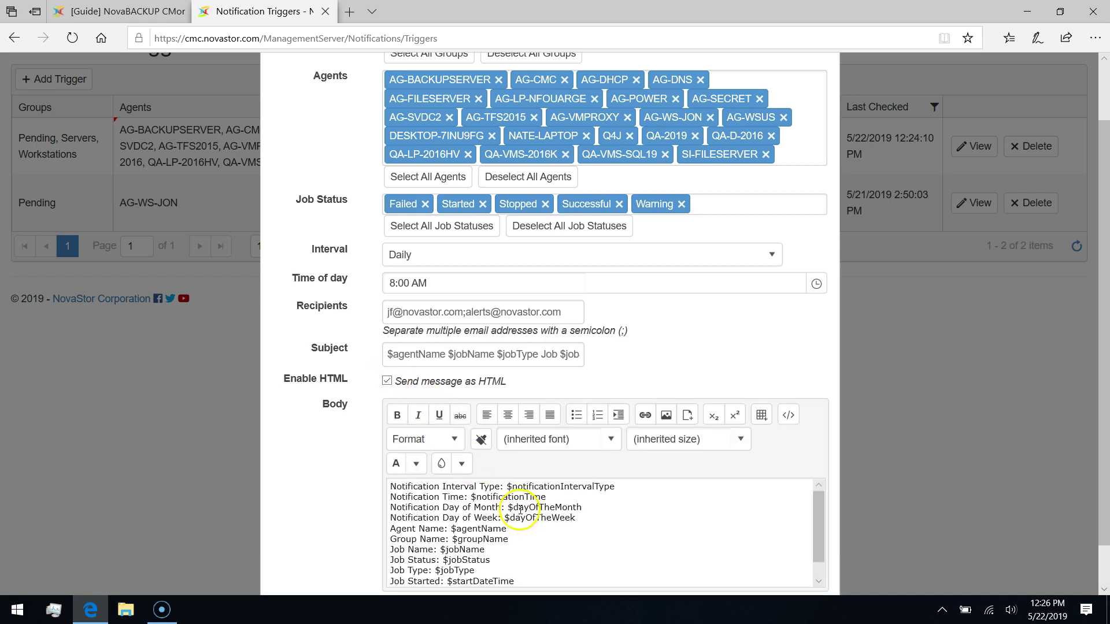
{"action": "scroll", "coordinate": [520, 510], "scroll_direction": "down", "scroll_amount": 5}
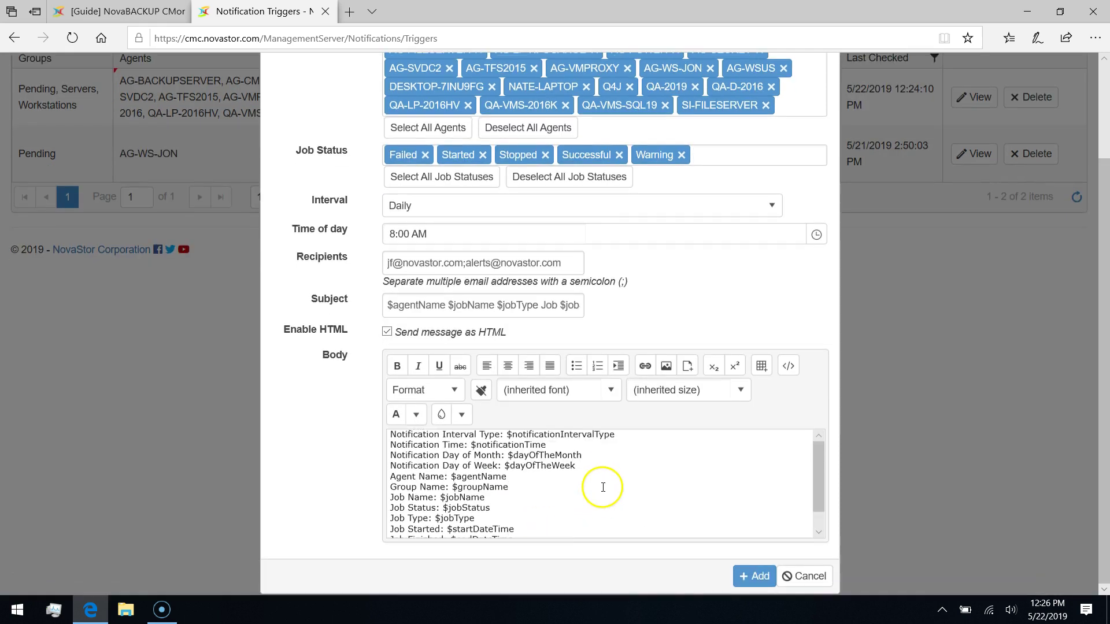
{"action": "left_click", "coordinate": [755, 576]}
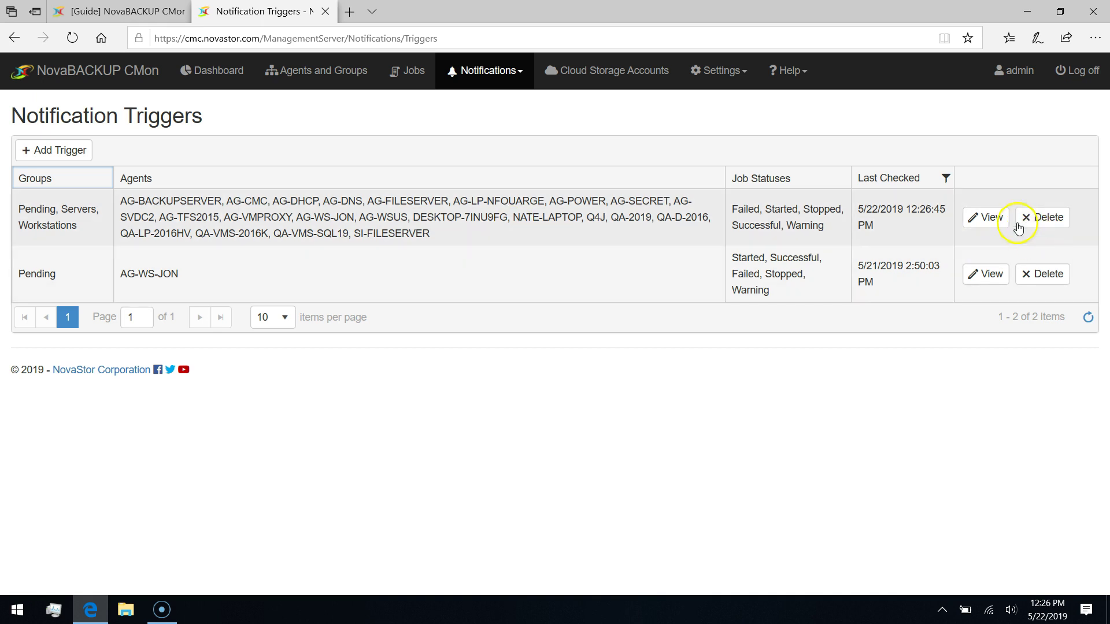
Change the first trigger's time of day from 8:00 AM to 7:30 AM and update it.
{"action": "left_click", "coordinate": [990, 228]}
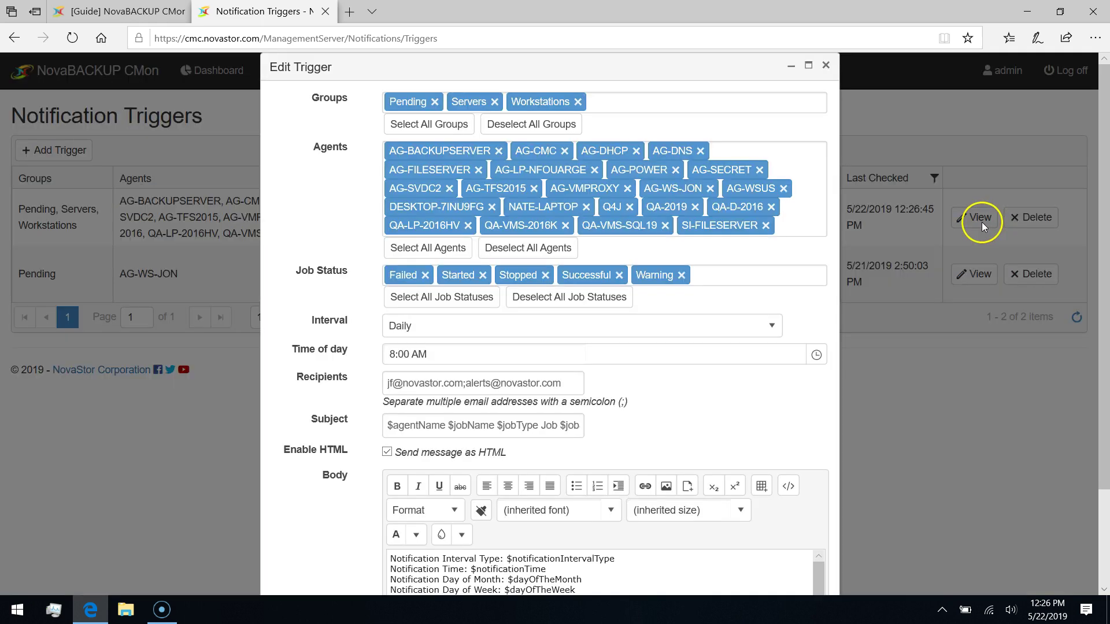
{"action": "scroll", "coordinate": [786, 382], "scroll_direction": "down", "scroll_amount": 2}
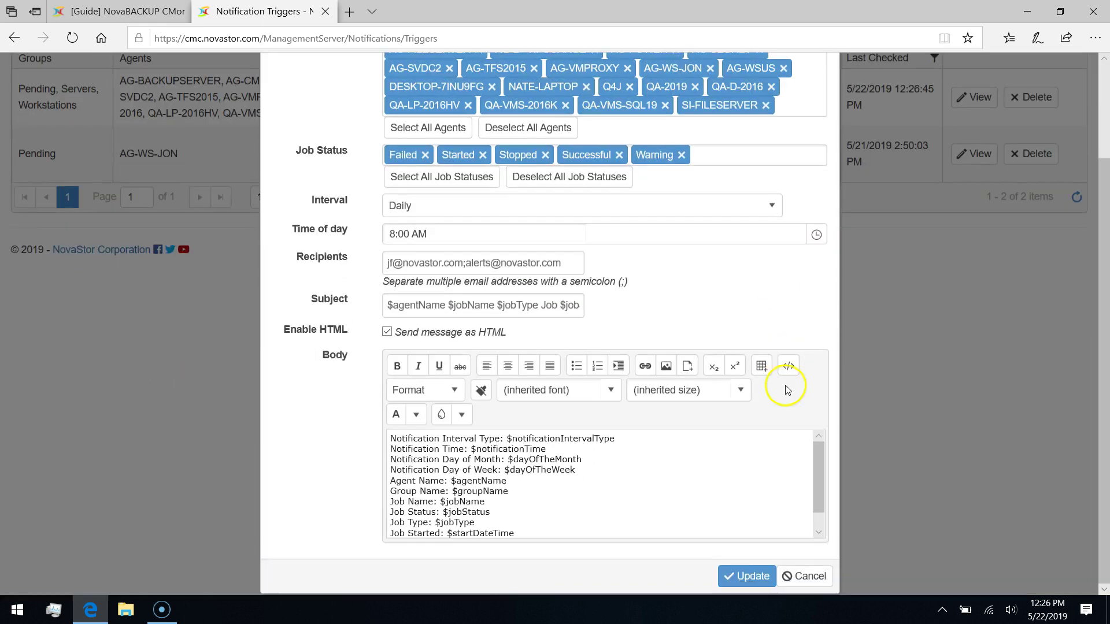
{"action": "left_click", "coordinate": [446, 235]}
{"action": "left_click", "coordinate": [816, 235]}
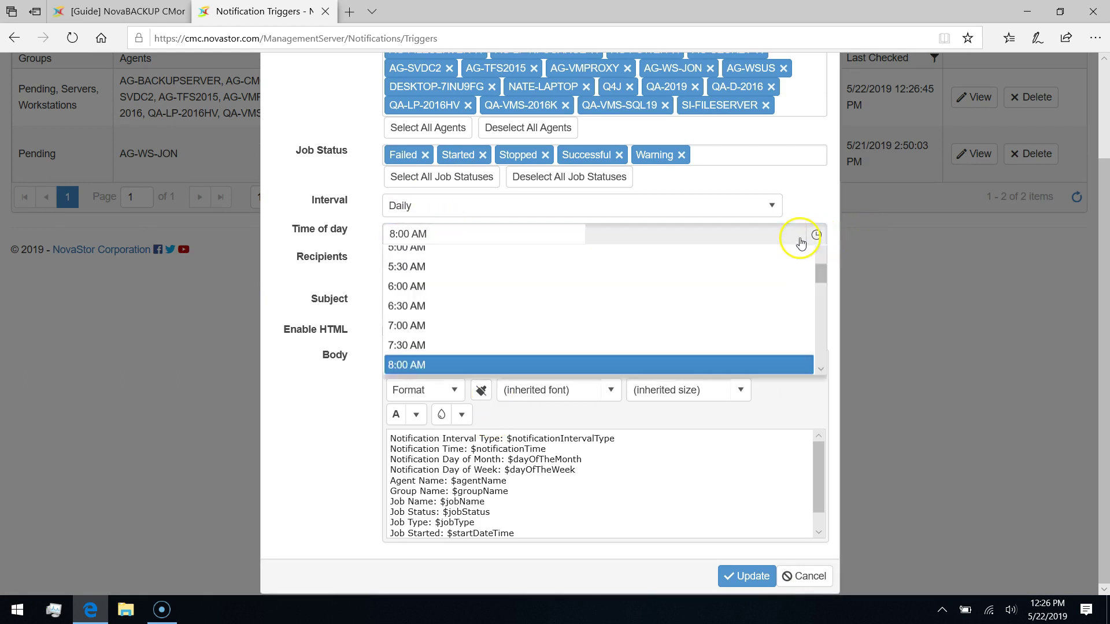
{"action": "left_click", "coordinate": [410, 363]}
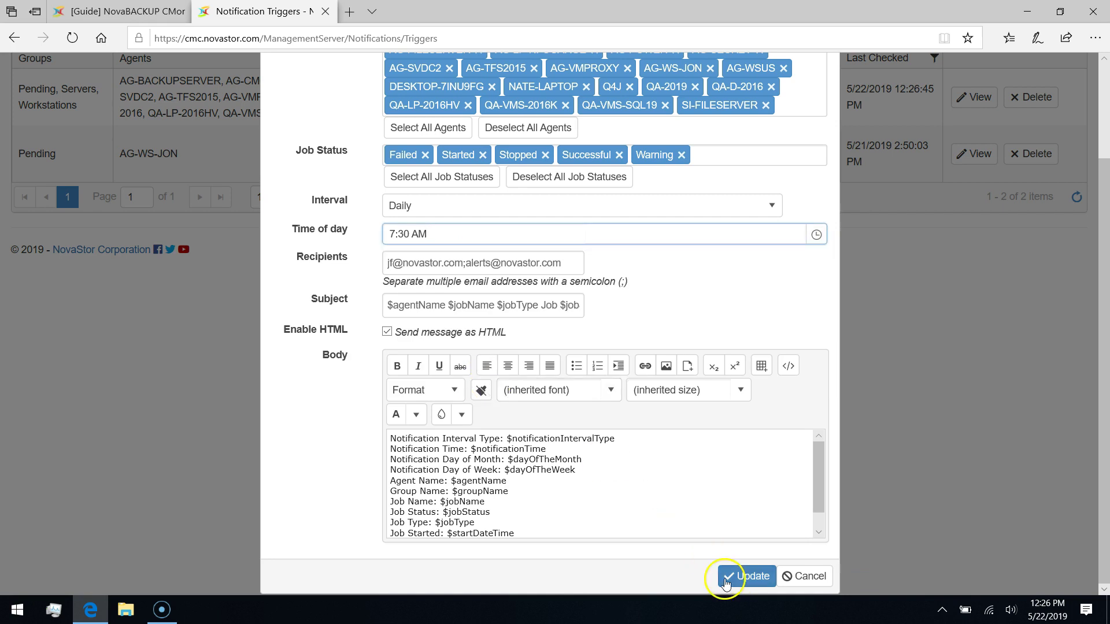
{"action": "left_click", "coordinate": [744, 580]}
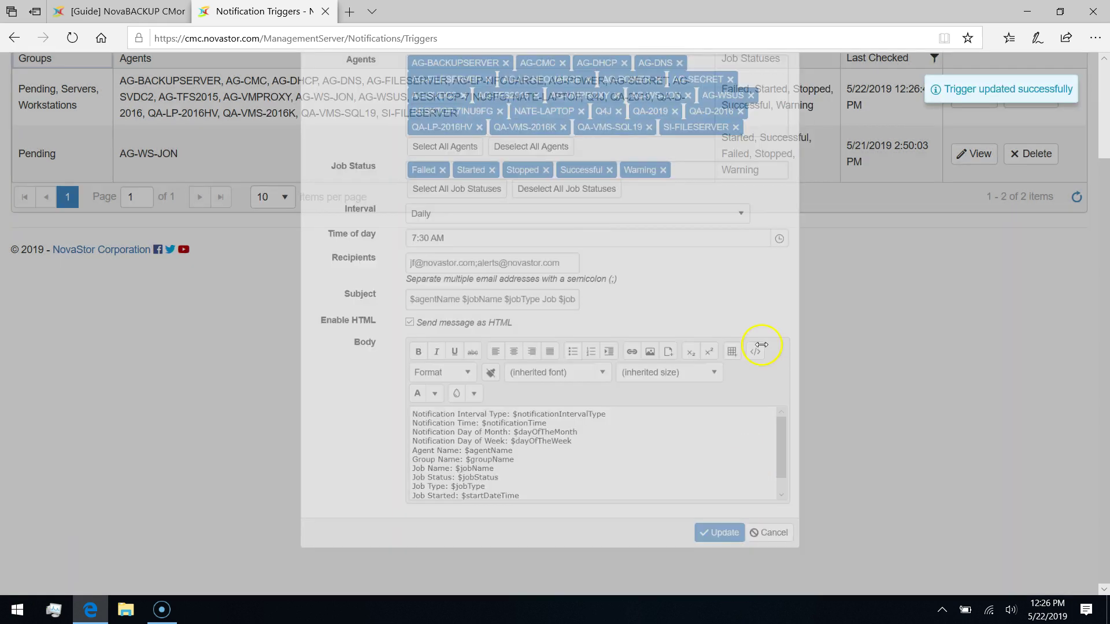
{"action": "left_click", "coordinate": [491, 78]}
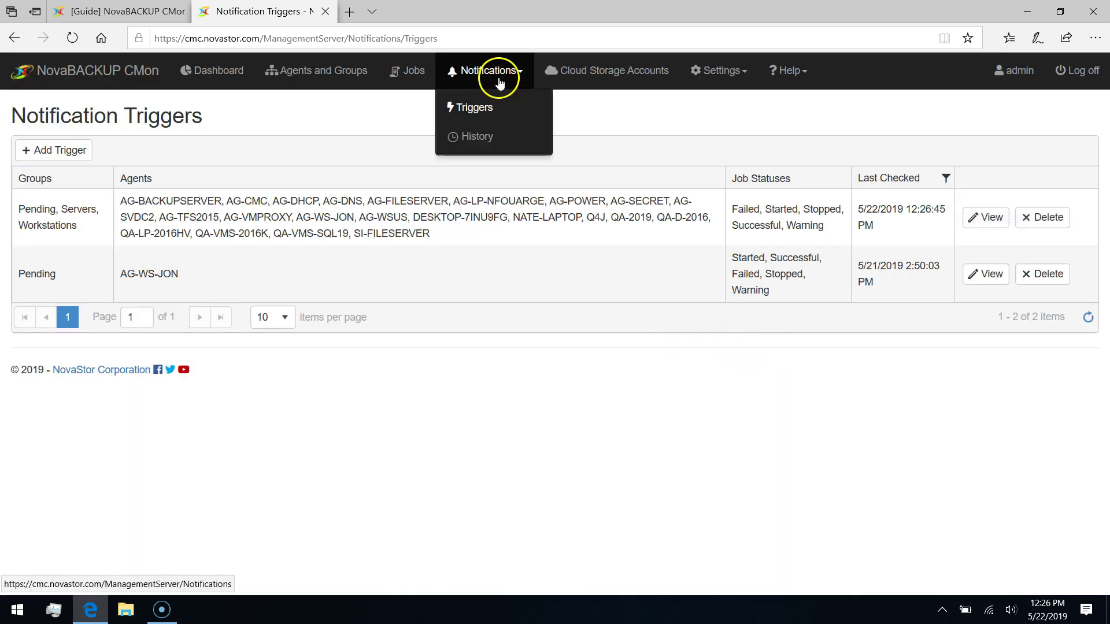
Open Notification History and inspect the details of the 2:47:06 PM notification.
{"action": "left_click", "coordinate": [479, 139]}
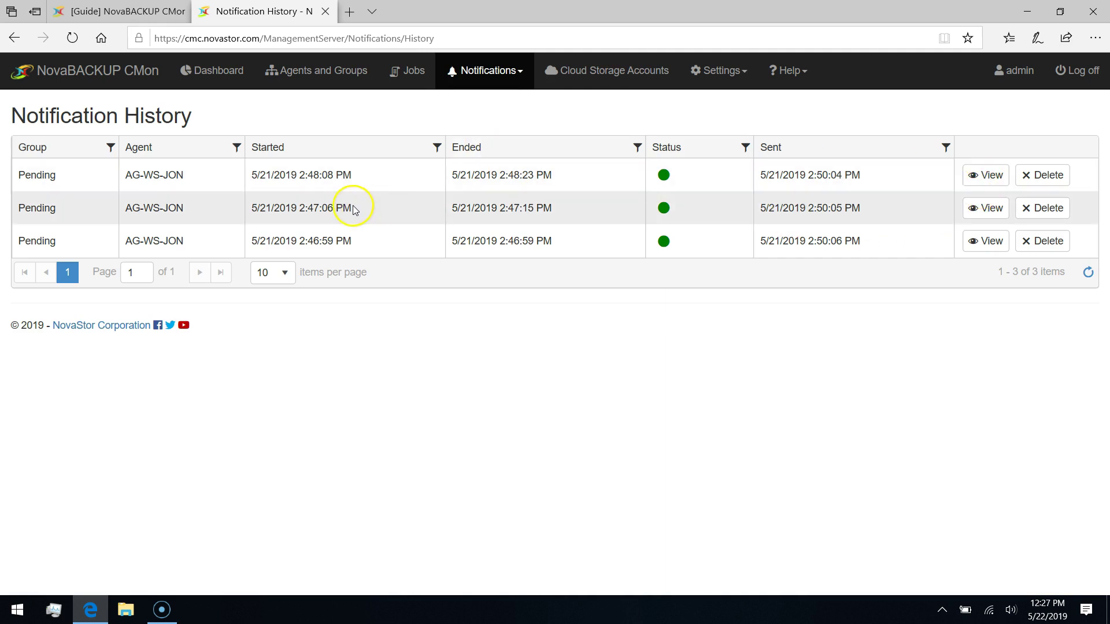
{"action": "left_click", "coordinate": [872, 214]}
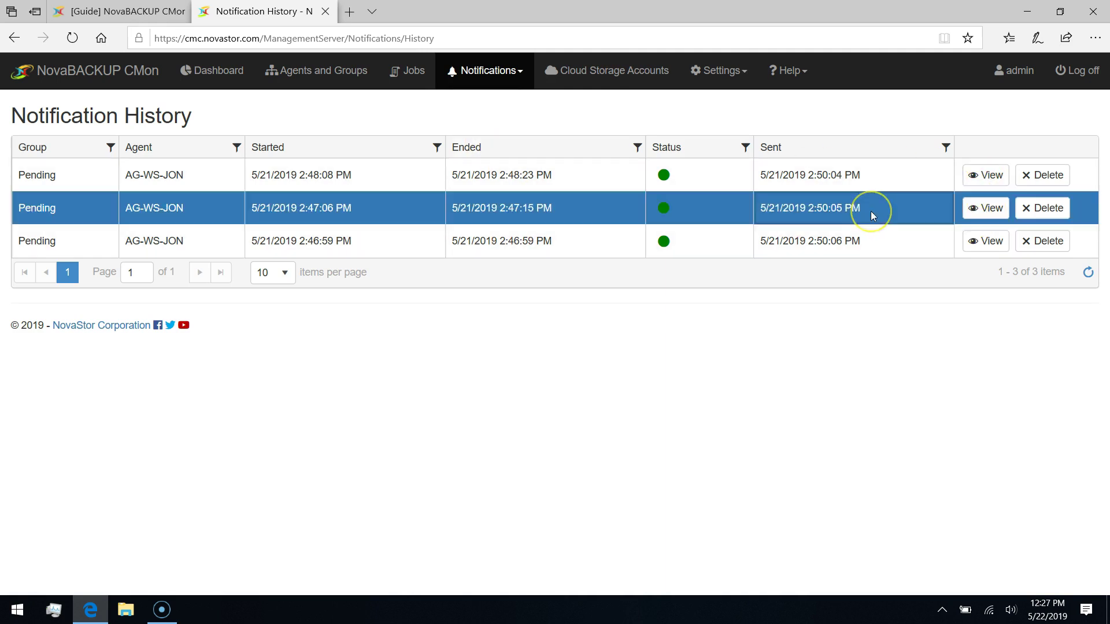
{"action": "double_click", "coordinate": [873, 214]}
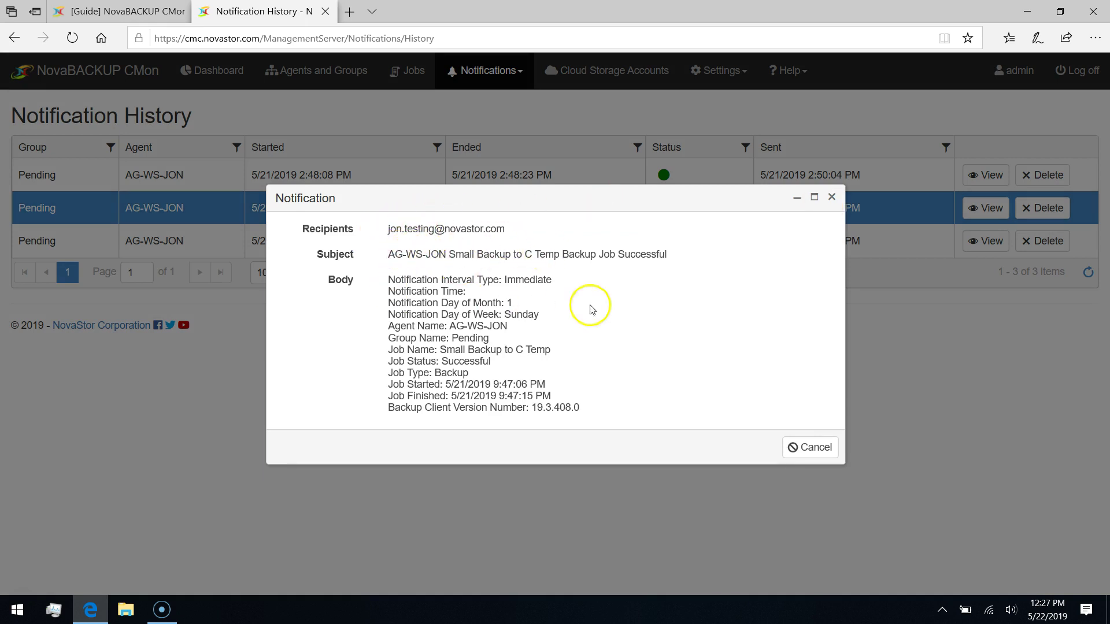
{"action": "left_click", "coordinate": [811, 451]}
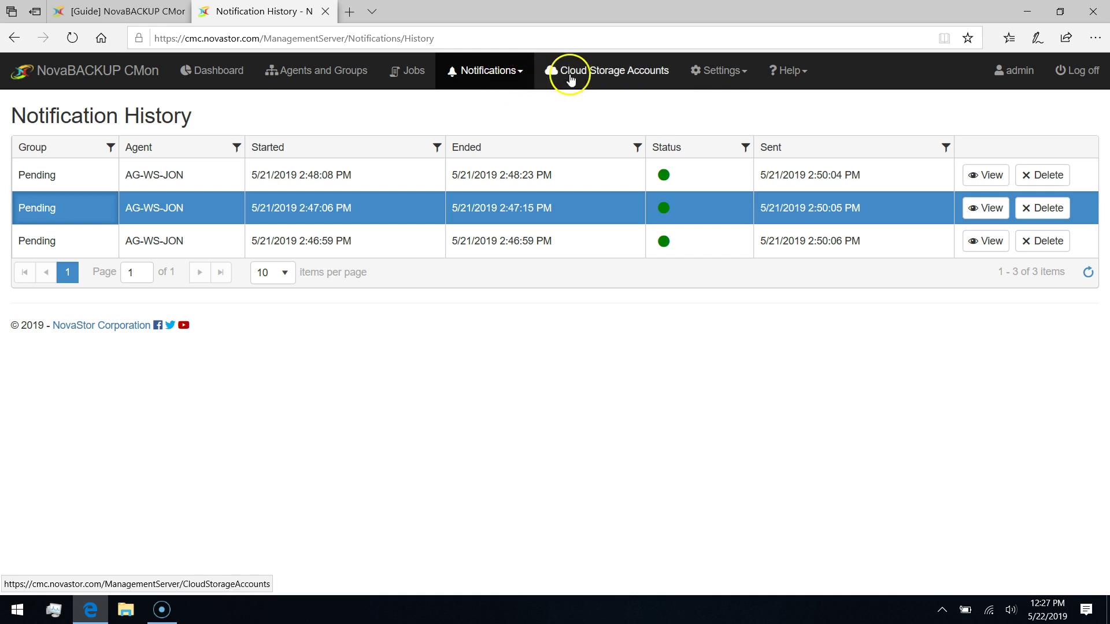
{"action": "left_click", "coordinate": [733, 78]}
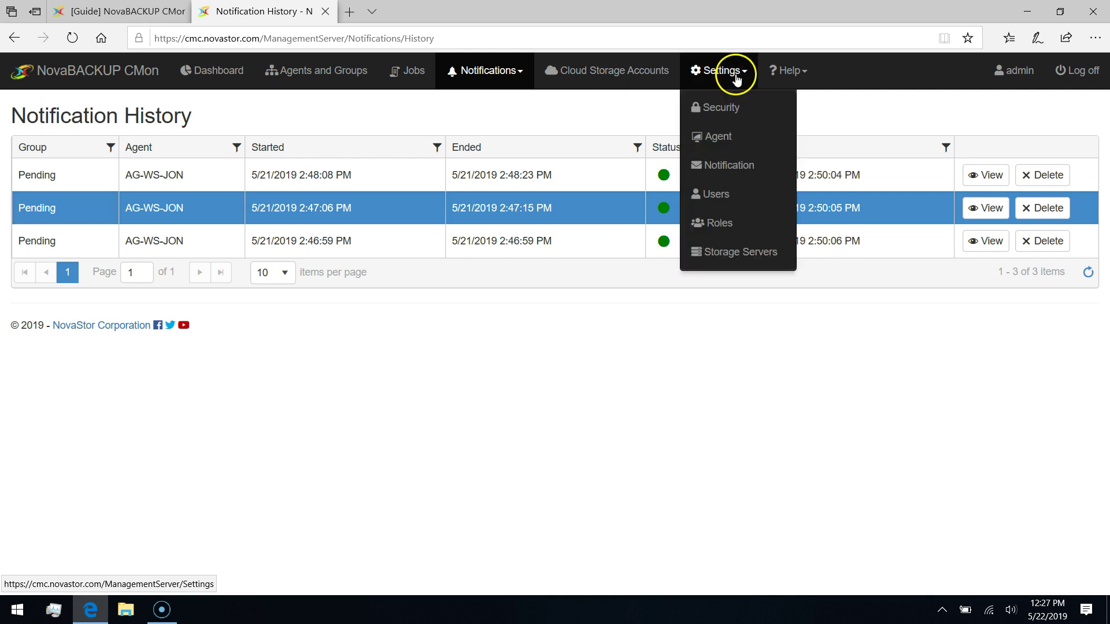
Review Security Settings: user registration disallowed and SSL certificate errors ignored.
{"action": "left_click", "coordinate": [732, 107]}
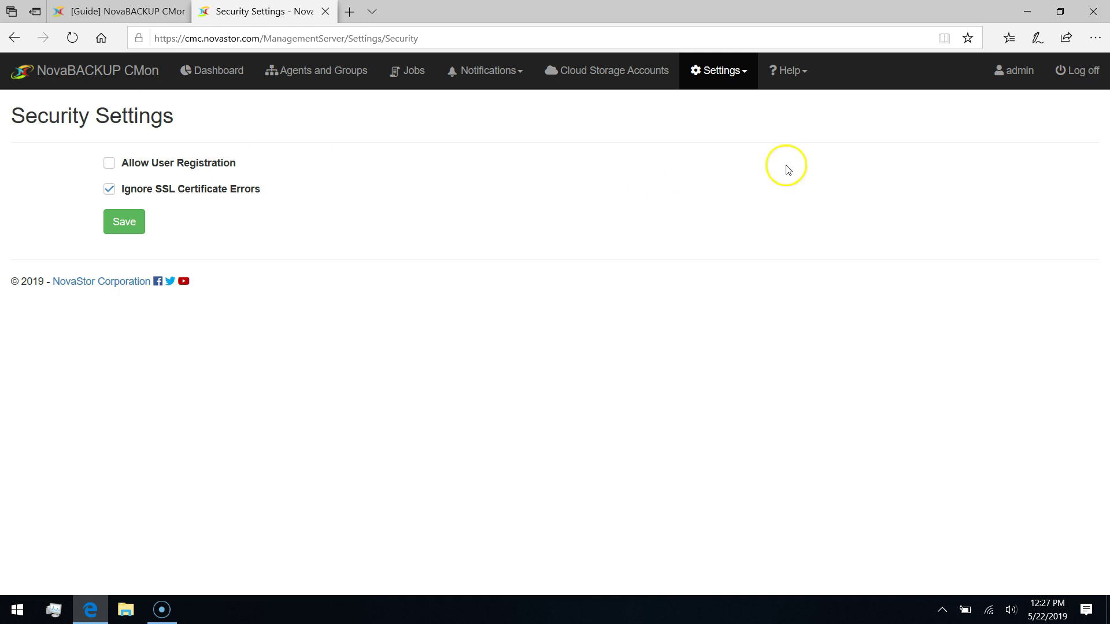
{"action": "left_click", "coordinate": [743, 72]}
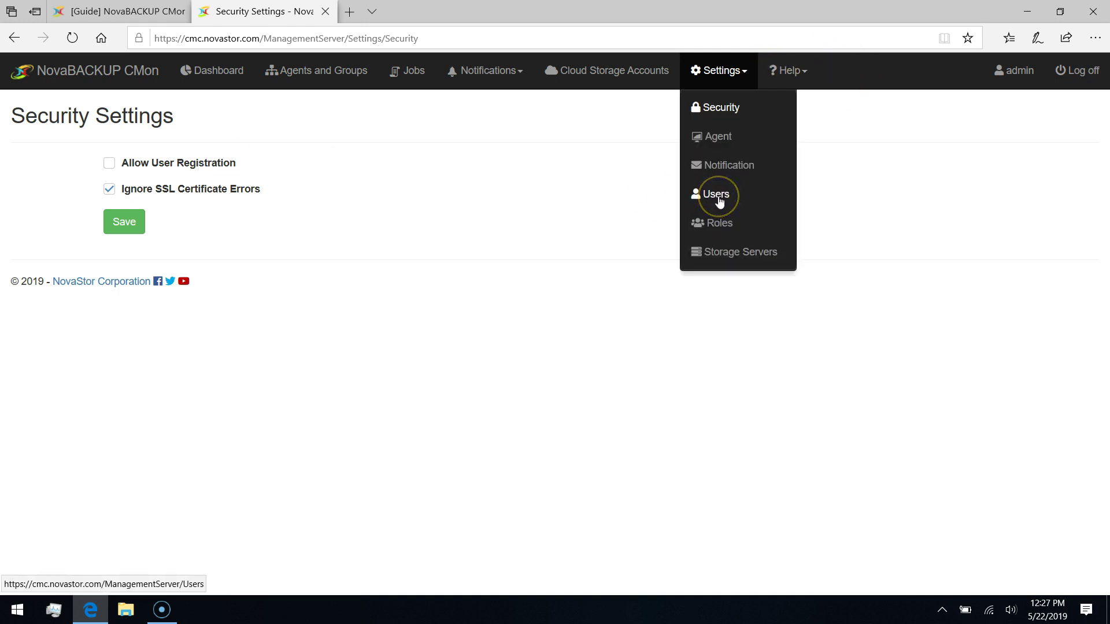
{"action": "left_click", "coordinate": [719, 200]}
Review Agent Settings' 100-log, 60-day limits, then move on to Notification Settings.
{"action": "left_click", "coordinate": [717, 141]}
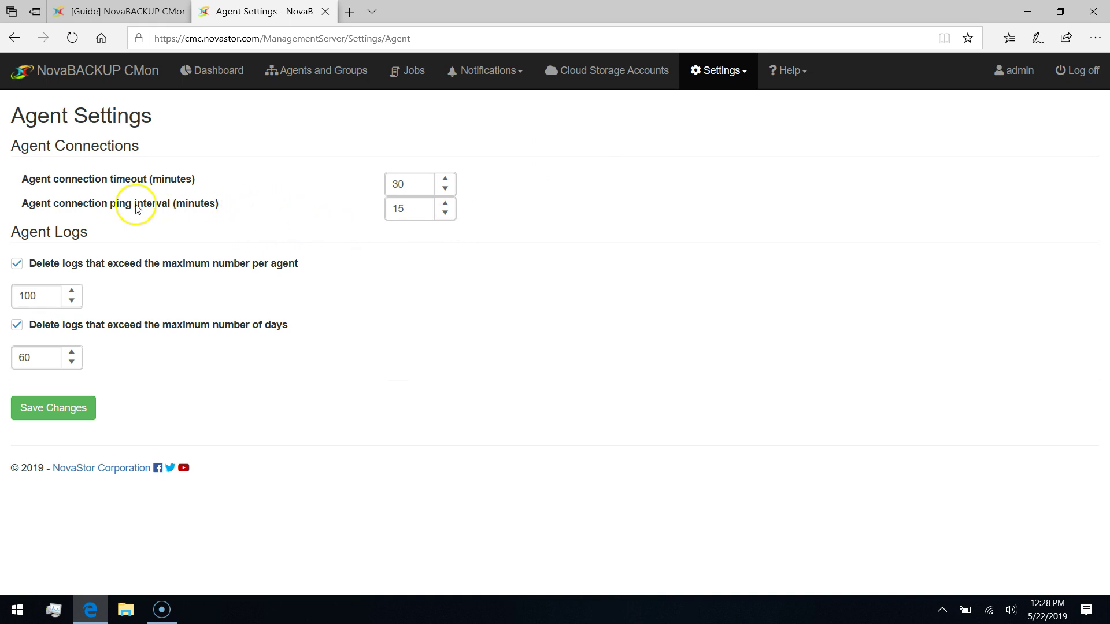
{"action": "left_click", "coordinate": [19, 296]}
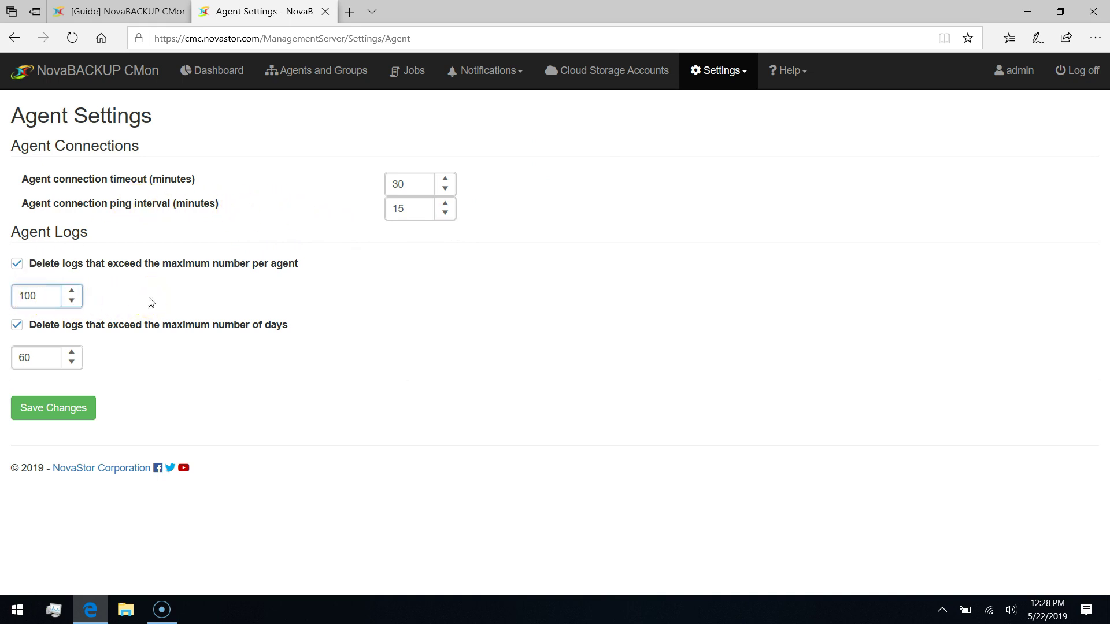
{"action": "left_click", "coordinate": [746, 81]}
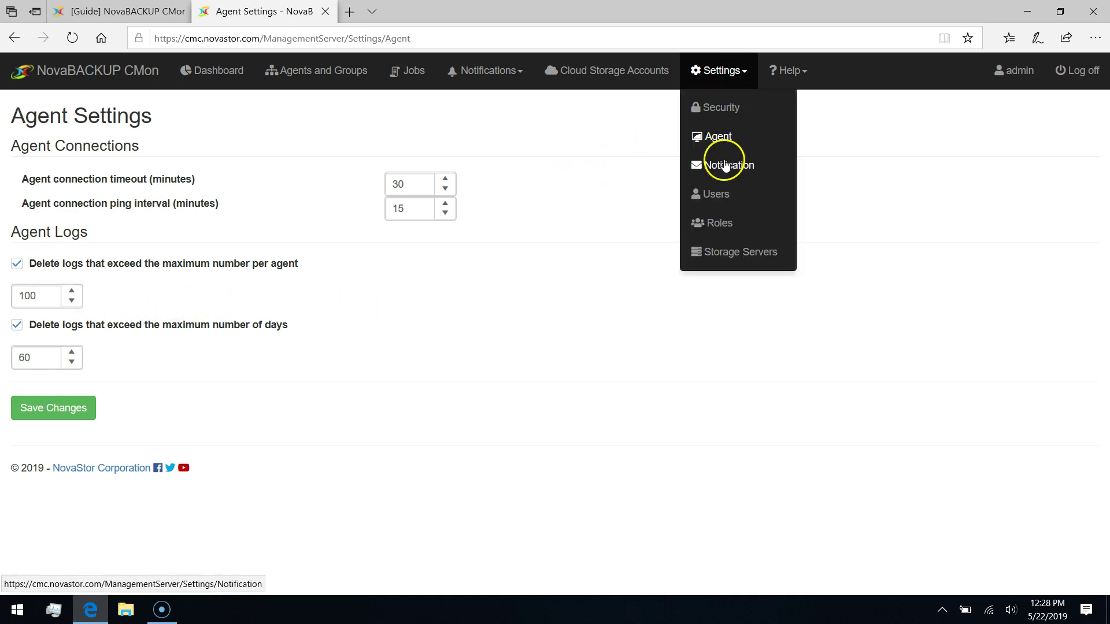
{"action": "left_click", "coordinate": [726, 164]}
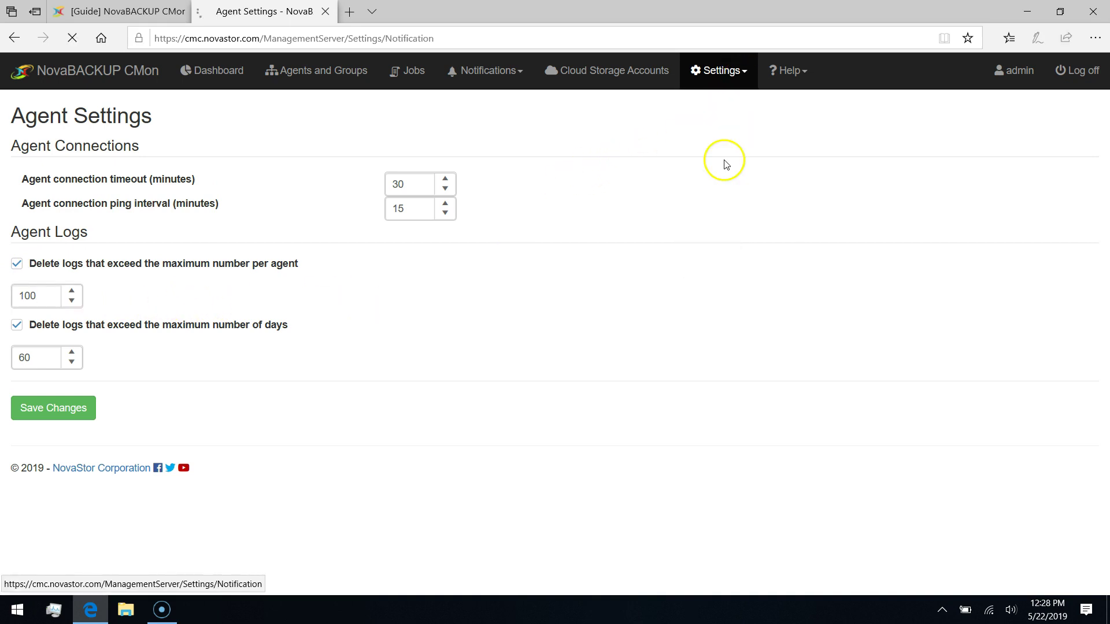
{"action": "left_click", "coordinate": [473, 189]}
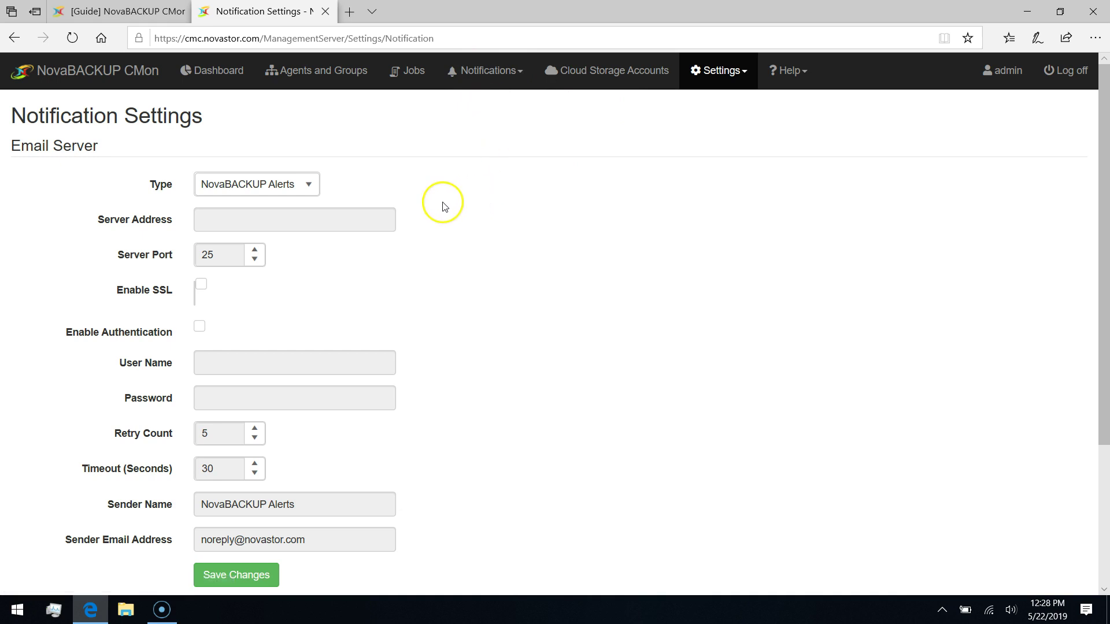
{"action": "left_click", "coordinate": [314, 196]}
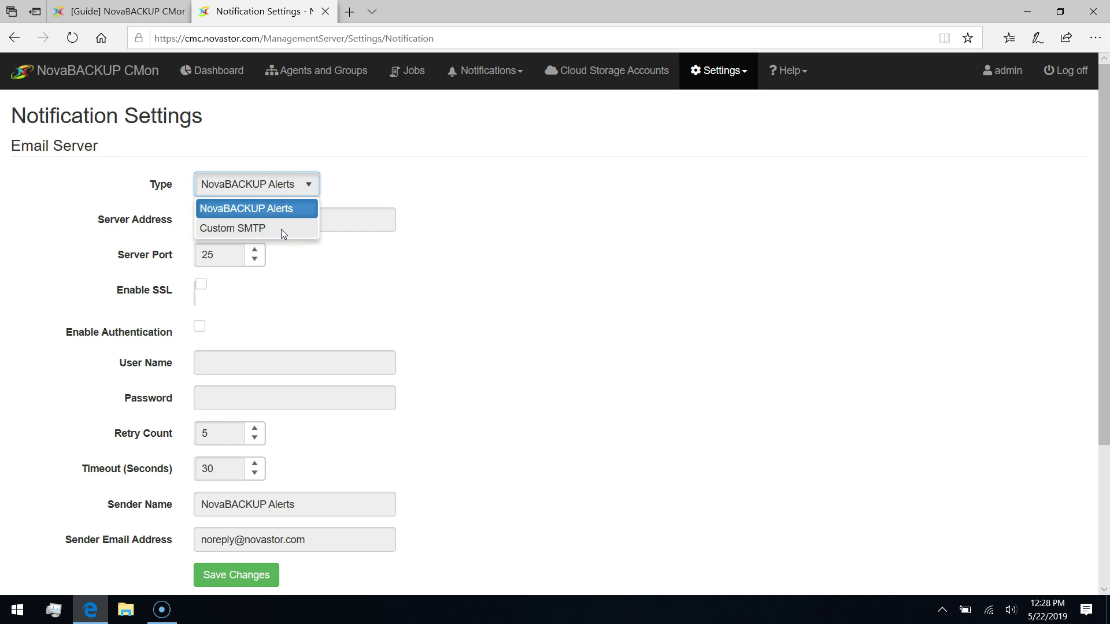
{"action": "left_click", "coordinate": [283, 231]}
{"action": "left_click", "coordinate": [246, 221]}
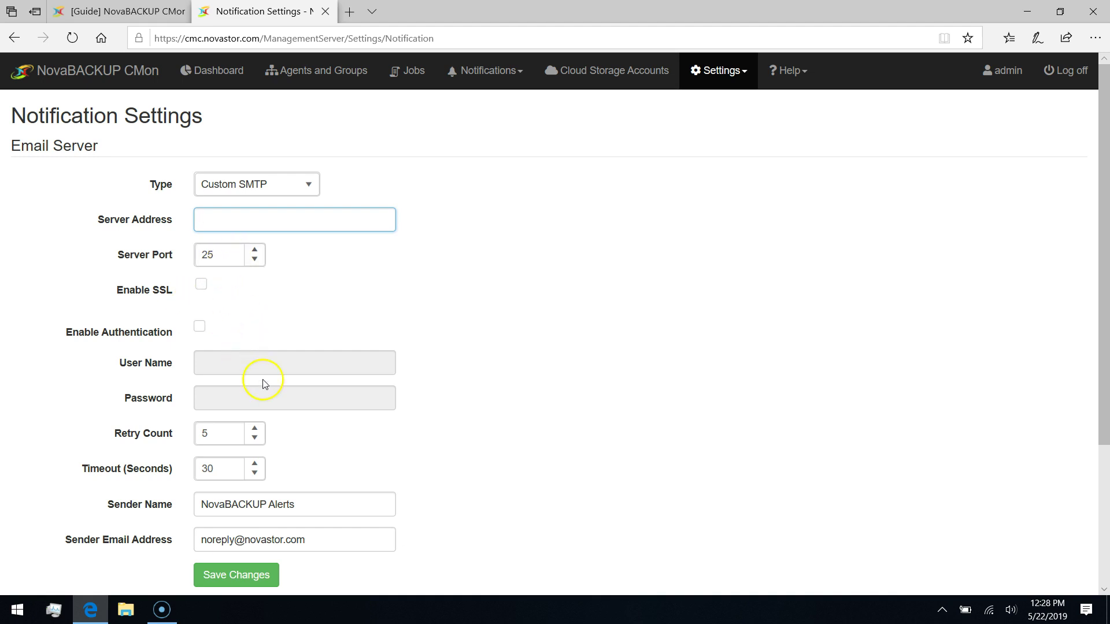
{"action": "scroll", "coordinate": [437, 286], "scroll_direction": "down", "scroll_amount": 1}
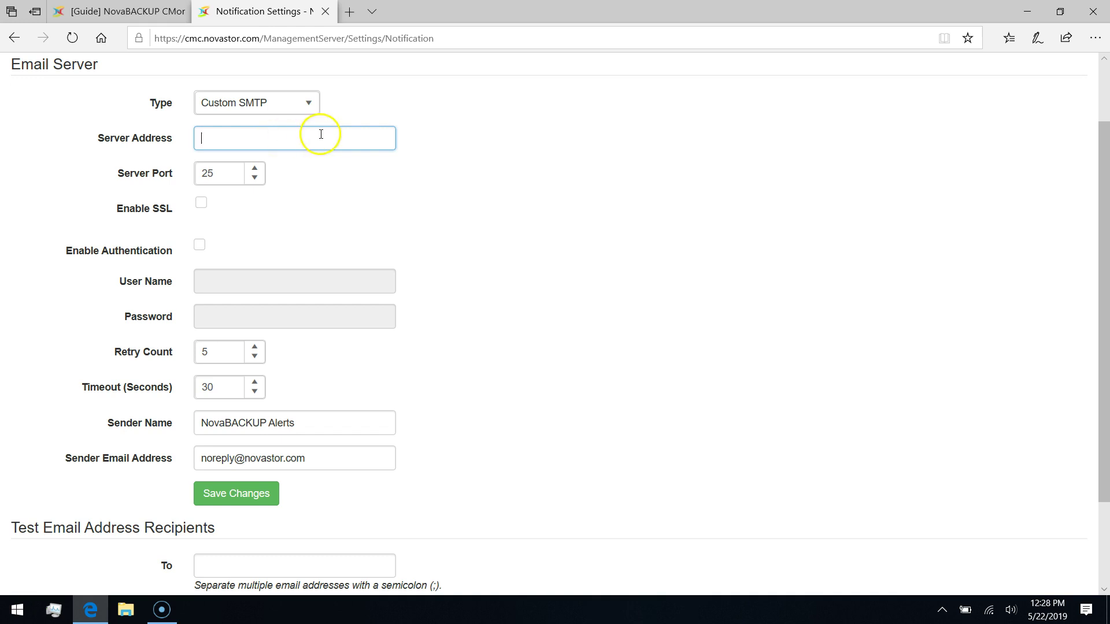
{"action": "scroll", "coordinate": [428, 183], "scroll_direction": "down", "scroll_amount": 2}
{"action": "left_click", "coordinate": [198, 450]}
{"action": "left_click", "coordinate": [208, 448]}
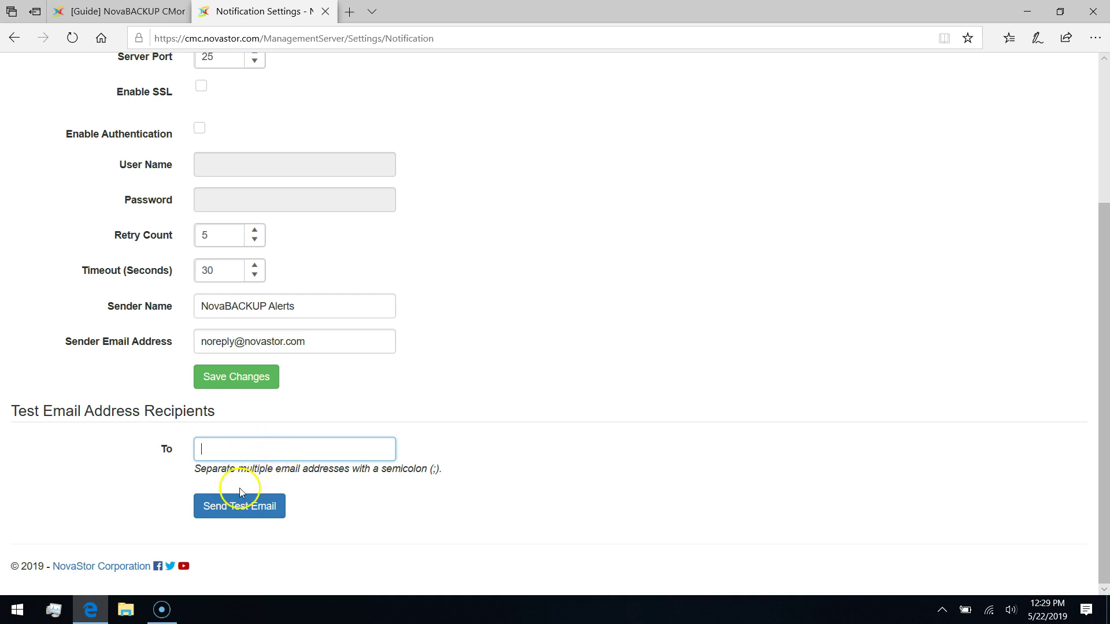
{"action": "scroll", "coordinate": [588, 339], "scroll_direction": "up", "scroll_amount": 3}
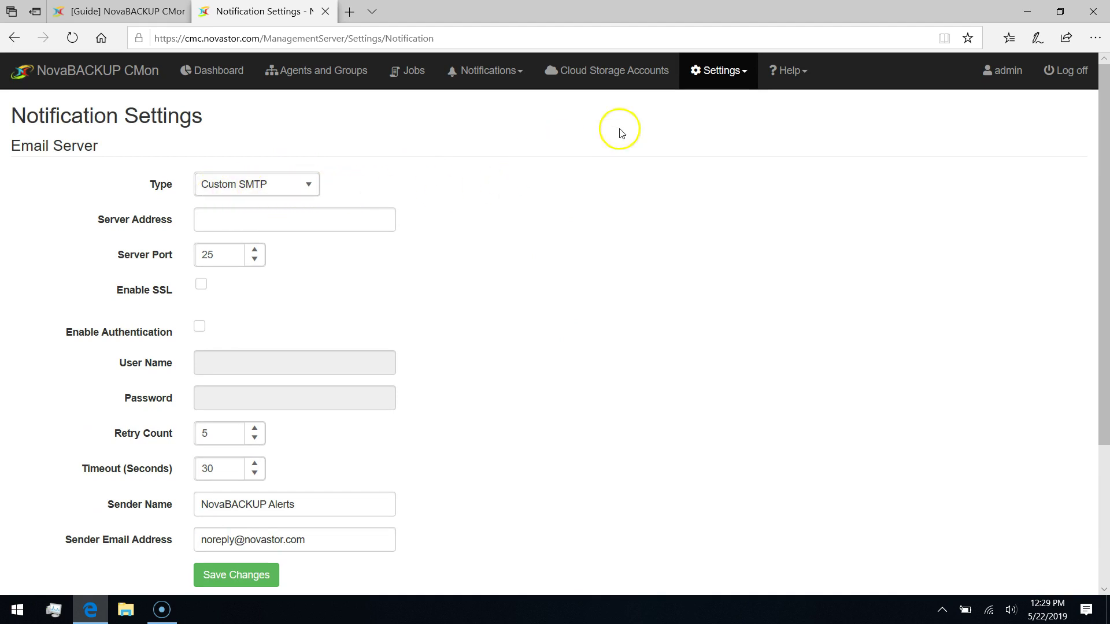
{"action": "left_click", "coordinate": [740, 83]}
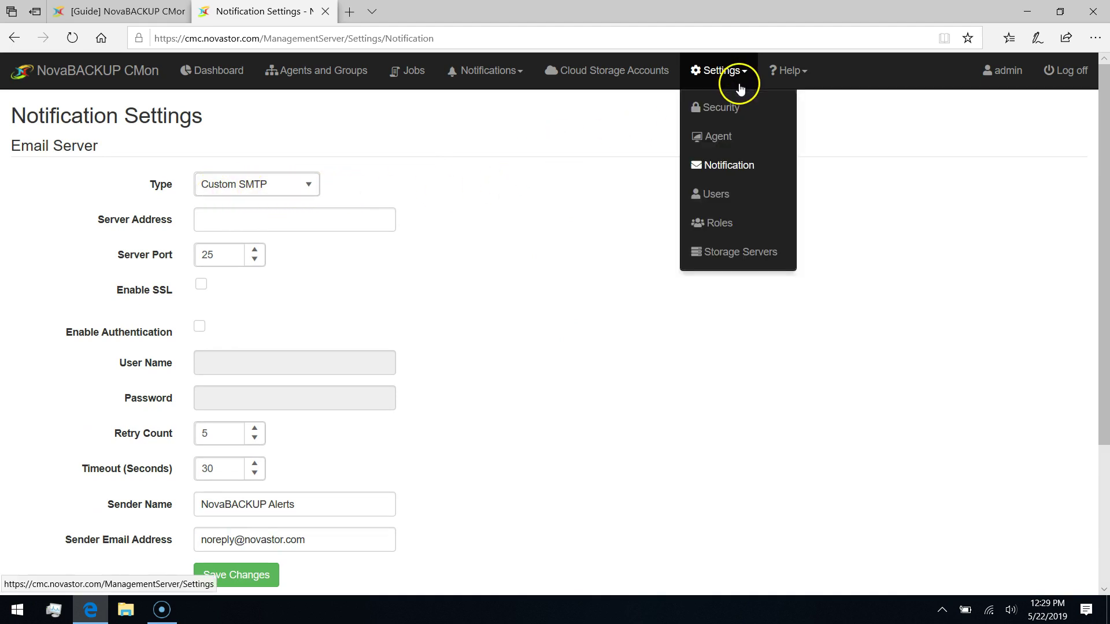
Start a new user from the Users page with the Backup Auditor role.
{"action": "left_click", "coordinate": [719, 197]}
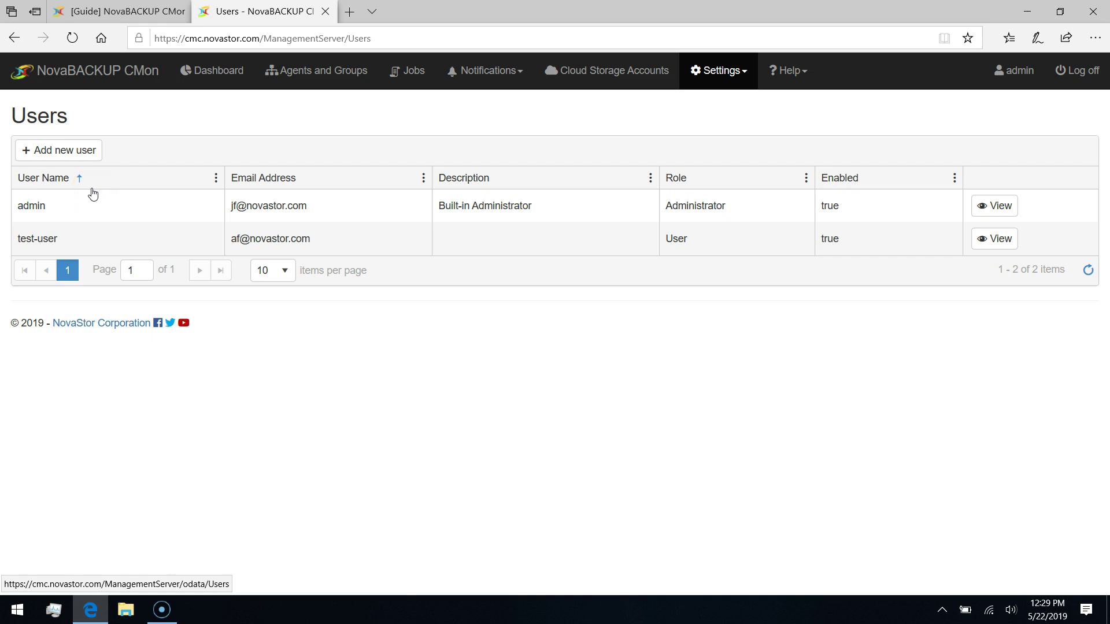
{"action": "left_click", "coordinate": [69, 156]}
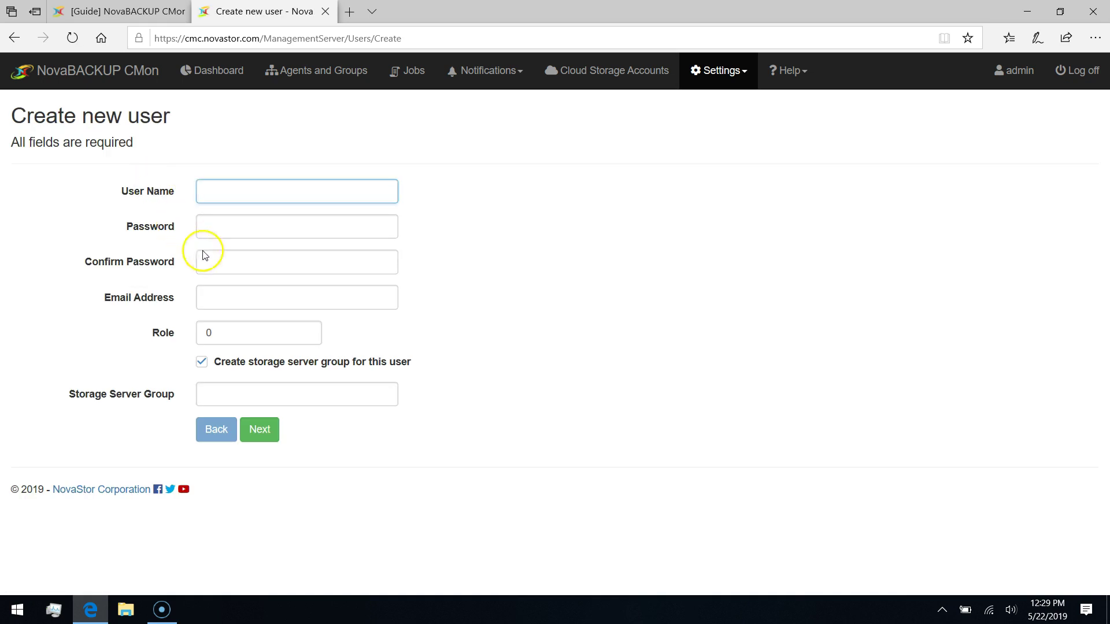
{"action": "left_click", "coordinate": [252, 338]}
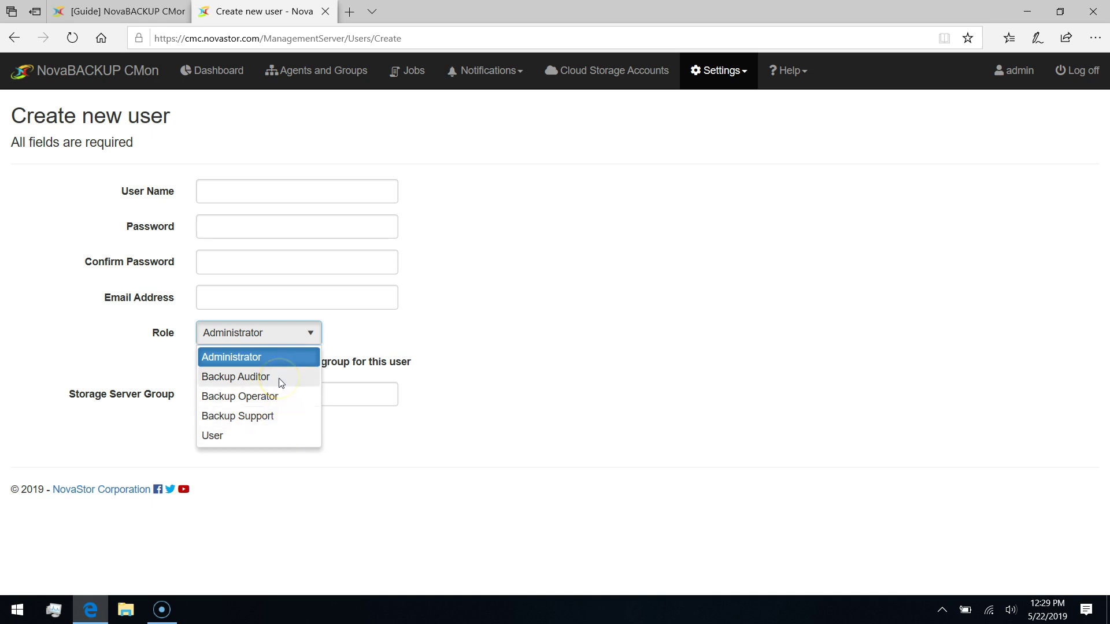
{"action": "left_click", "coordinate": [280, 383]}
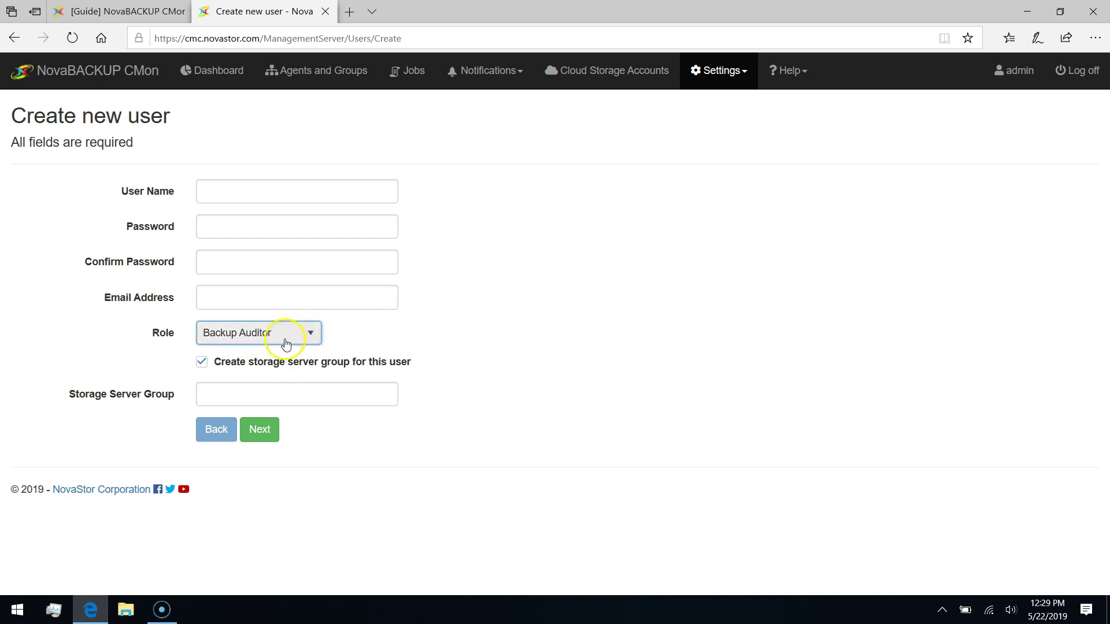
{"action": "left_click", "coordinate": [721, 70]}
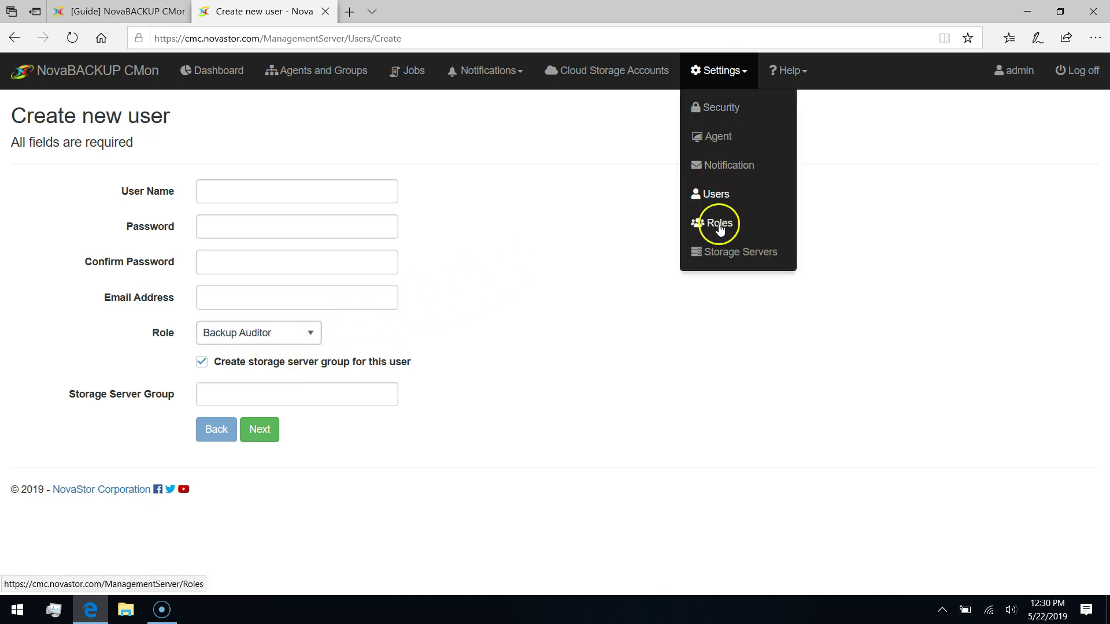
Open the Backup Auditor role's details from the Roles page and scroll through its permissions.
{"action": "left_click", "coordinate": [720, 225]}
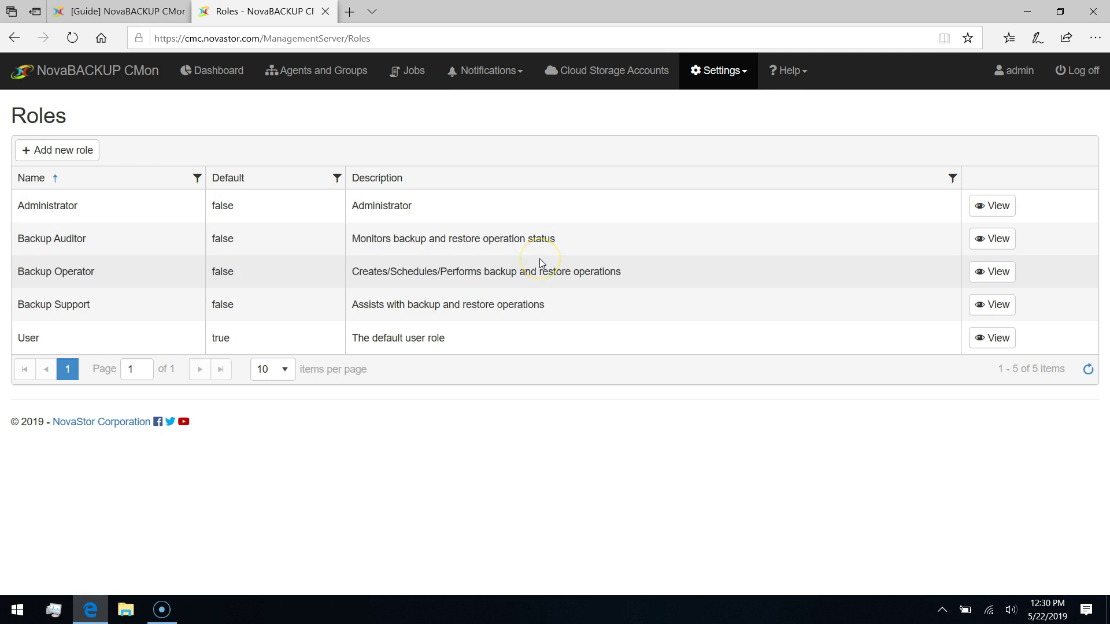
{"action": "left_click", "coordinate": [998, 279]}
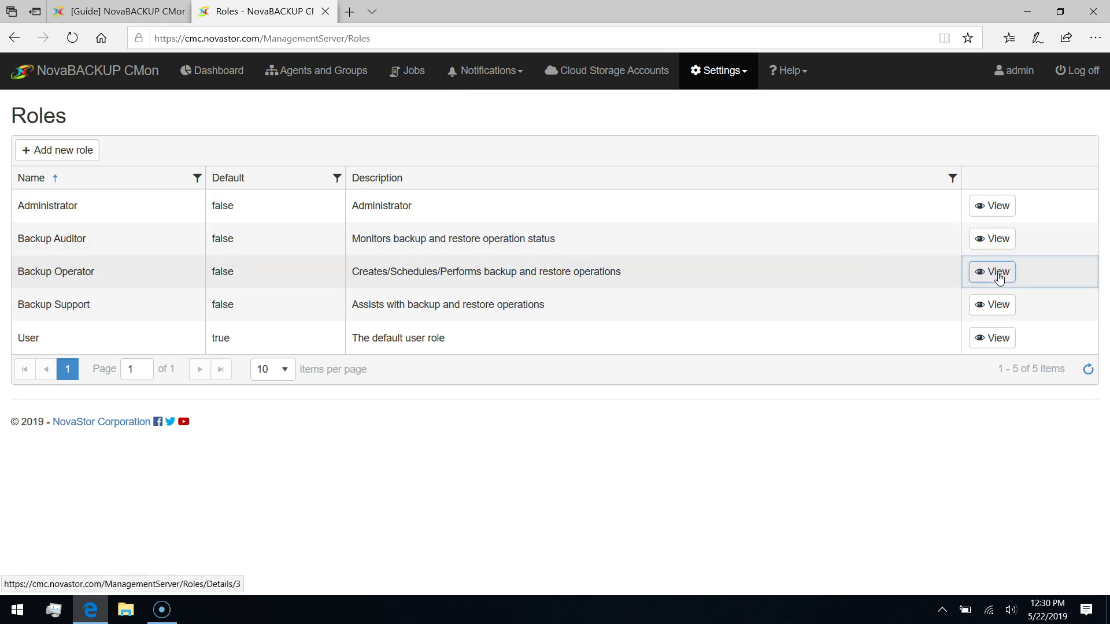
{"action": "left_click", "coordinate": [994, 241]}
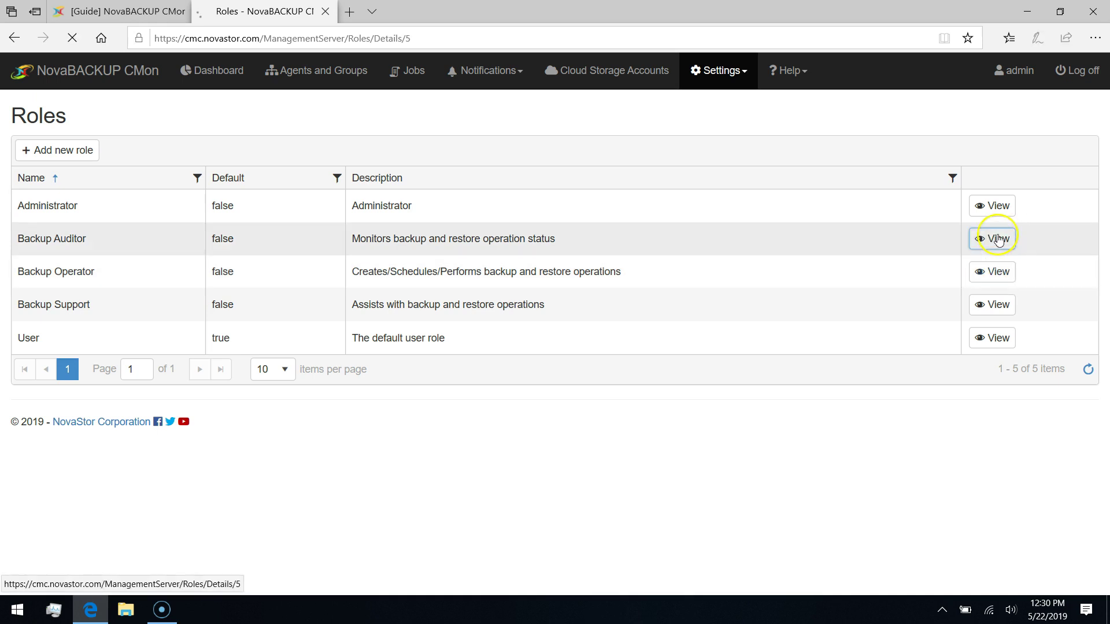
{"action": "scroll", "coordinate": [196, 258], "scroll_direction": "down", "scroll_amount": 5}
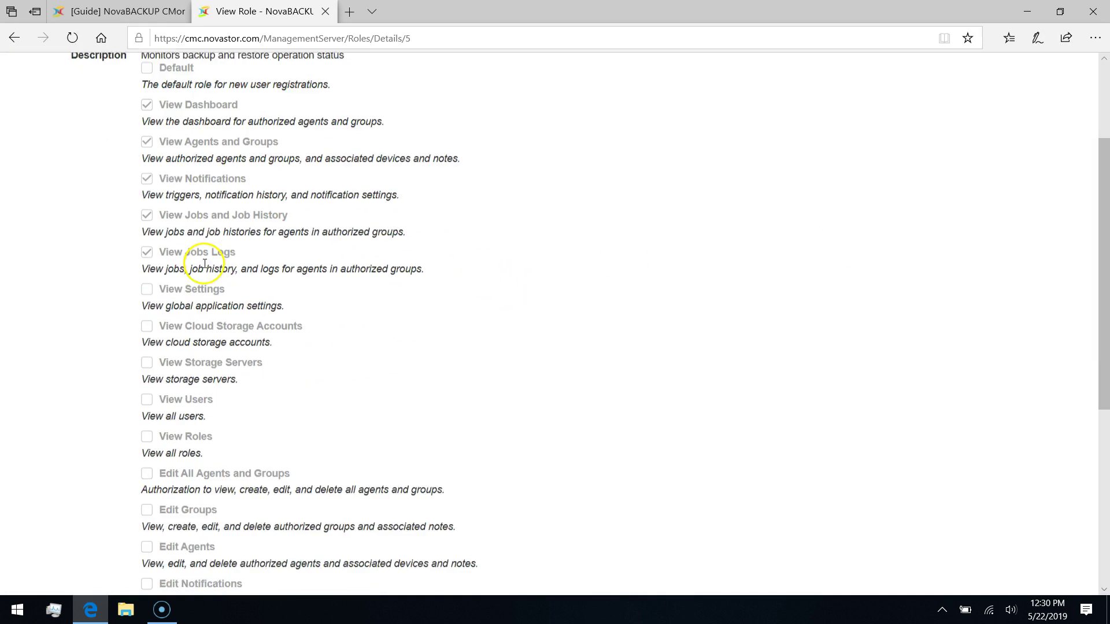
{"action": "scroll", "coordinate": [203, 272], "scroll_direction": "down", "scroll_amount": 3}
{"action": "scroll", "coordinate": [195, 277], "scroll_direction": "up", "scroll_amount": 8}
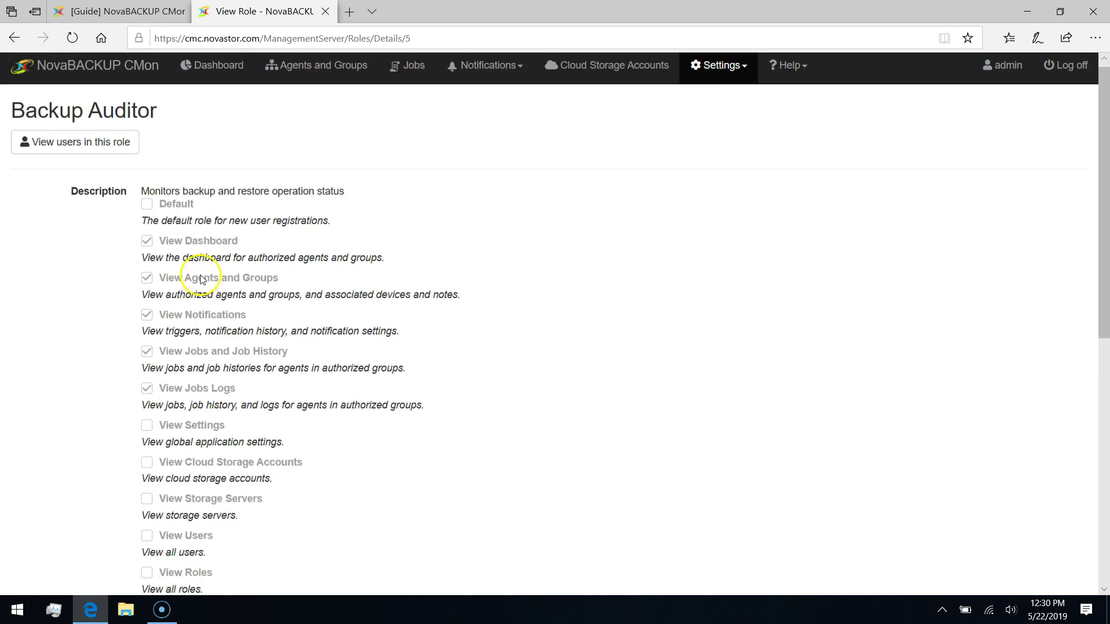
{"action": "scroll", "coordinate": [185, 254], "scroll_direction": "down", "scroll_amount": 4}
{"action": "scroll", "coordinate": [210, 240], "scroll_direction": "up", "scroll_amount": 4}
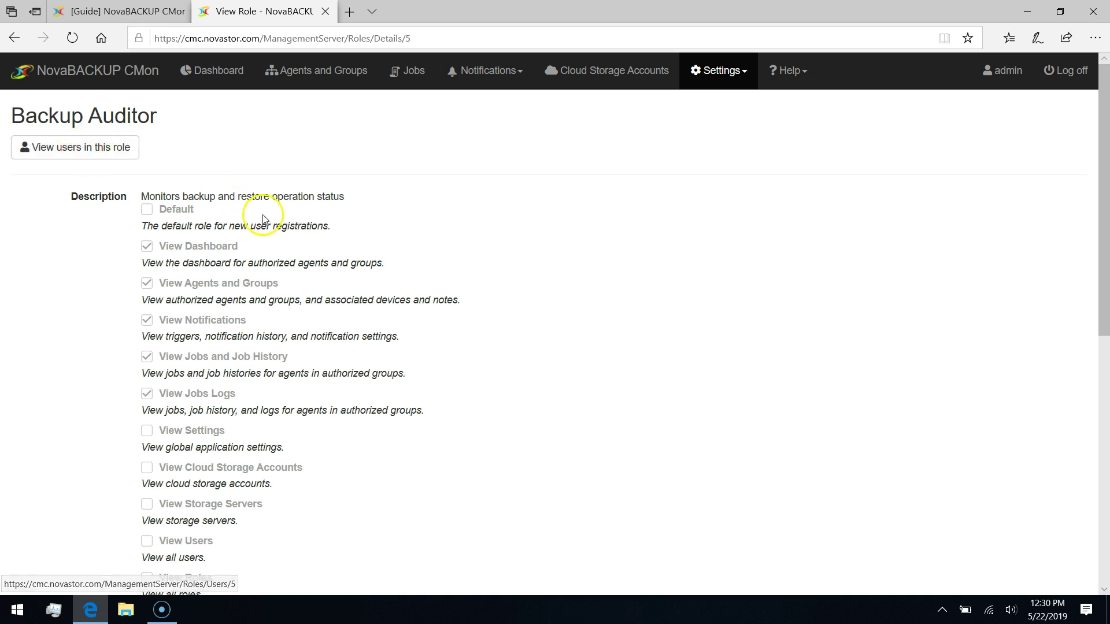
{"action": "scroll", "coordinate": [198, 210], "scroll_direction": "down", "scroll_amount": 5}
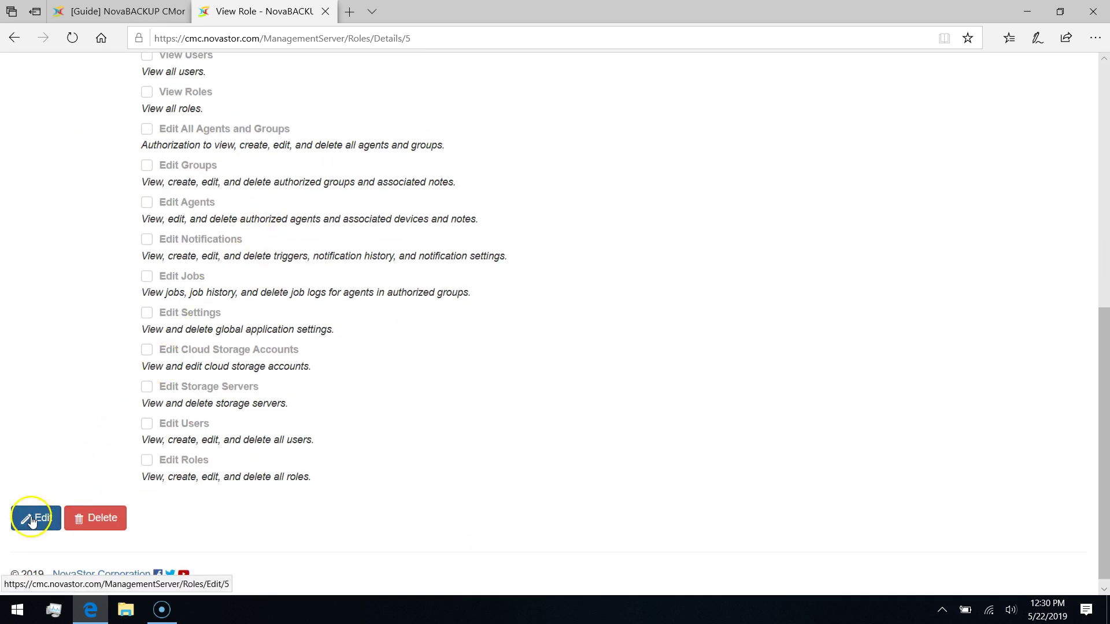
Open Backup Auditor in the Edit Role form and review its view-only permissions.
{"action": "left_click", "coordinate": [33, 519]}
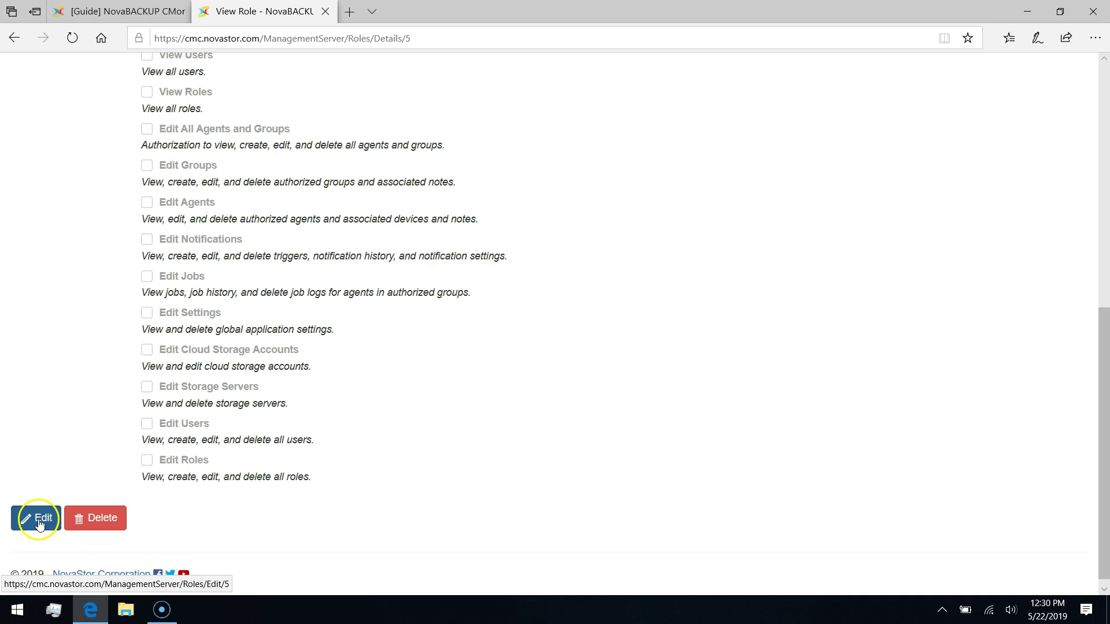
{"action": "scroll", "coordinate": [461, 213], "scroll_direction": "down", "scroll_amount": 5}
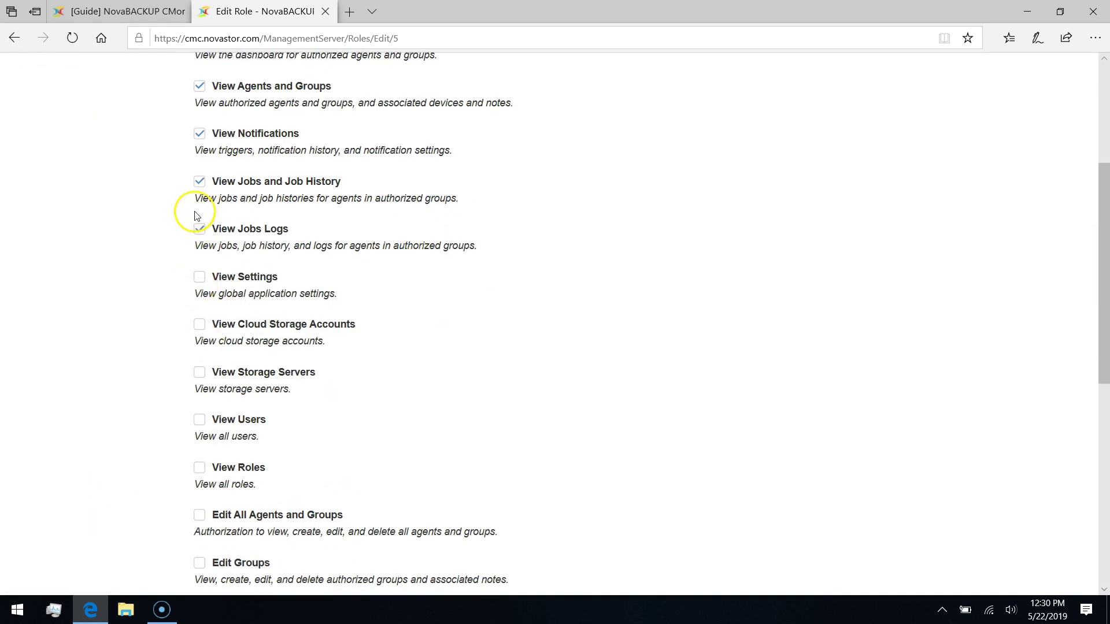
{"action": "scroll", "coordinate": [247, 319], "scroll_direction": "up", "scroll_amount": 4}
{"action": "scroll", "coordinate": [359, 289], "scroll_direction": "down", "scroll_amount": 1}
{"action": "scroll", "coordinate": [578, 173], "scroll_direction": "up", "scroll_amount": 1}
{"action": "left_click", "coordinate": [722, 76]}
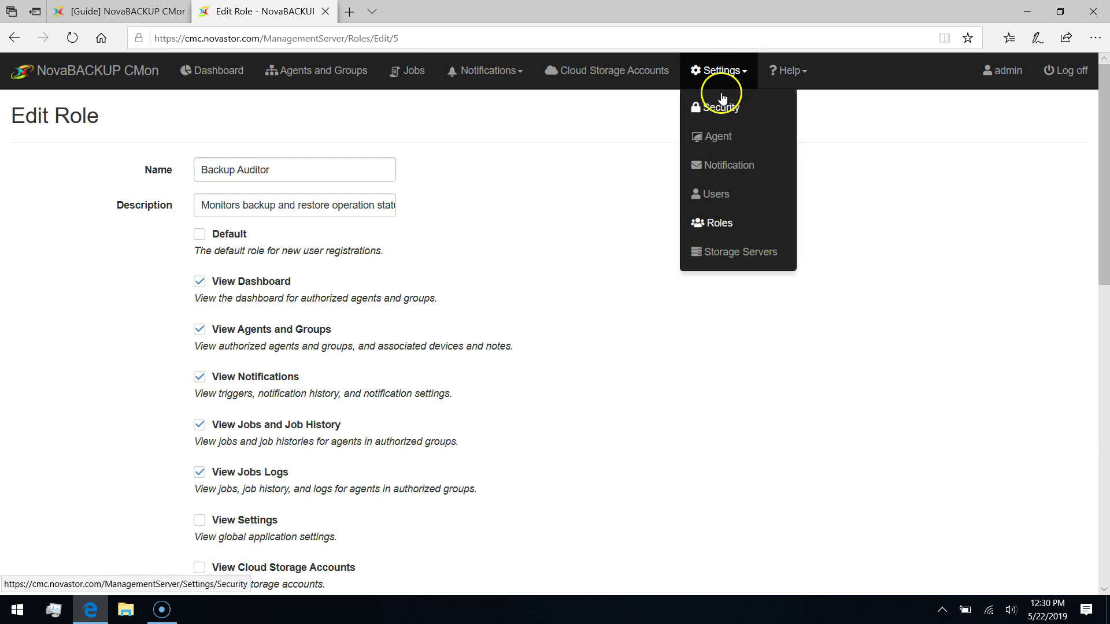
Open the Add new role form from the Roles list and look it over.
{"action": "left_click", "coordinate": [718, 223]}
{"action": "left_click", "coordinate": [90, 165]}
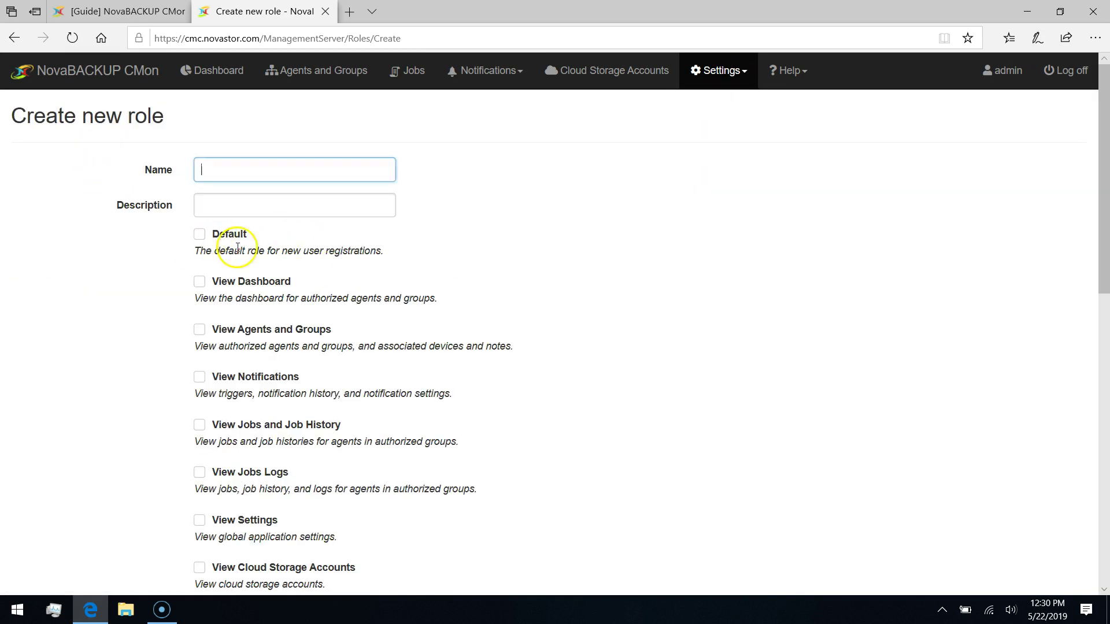
{"action": "scroll", "coordinate": [289, 304], "scroll_direction": "down", "scroll_amount": 10}
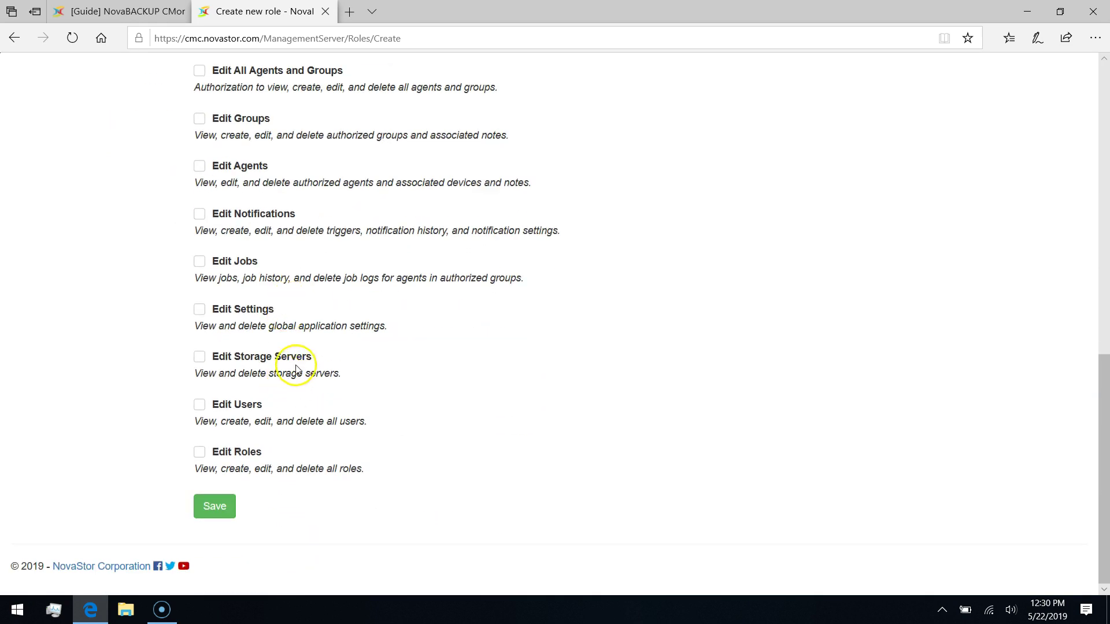
{"action": "scroll", "coordinate": [292, 347], "scroll_direction": "up", "scroll_amount": 10}
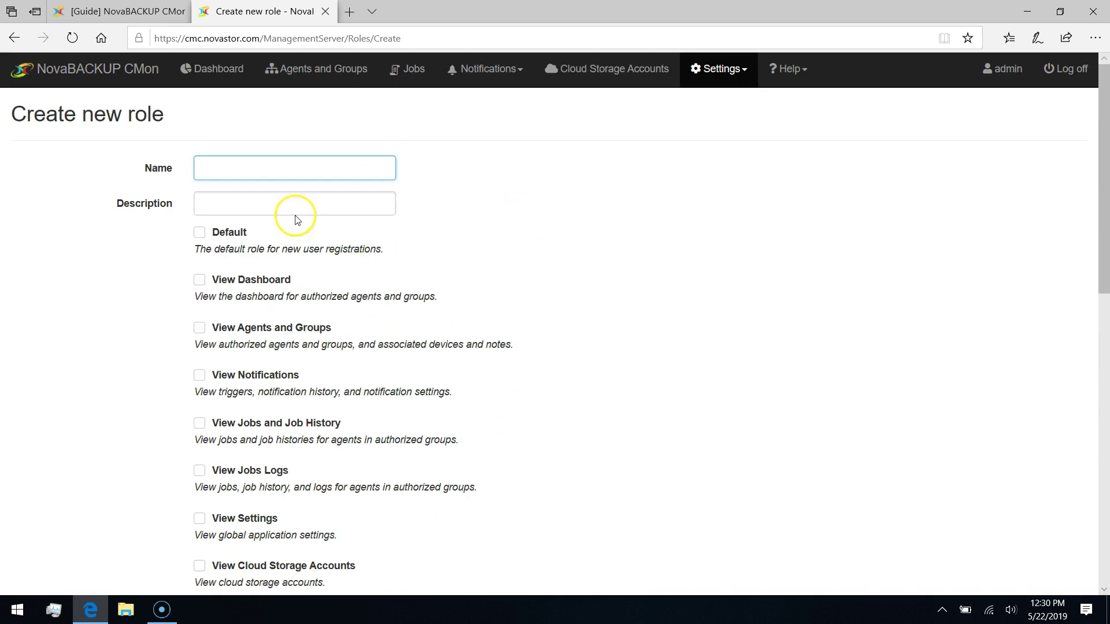
Check the About page showing version 19.4.514.2, then load the Help documentation.
{"action": "left_click", "coordinate": [721, 72]}
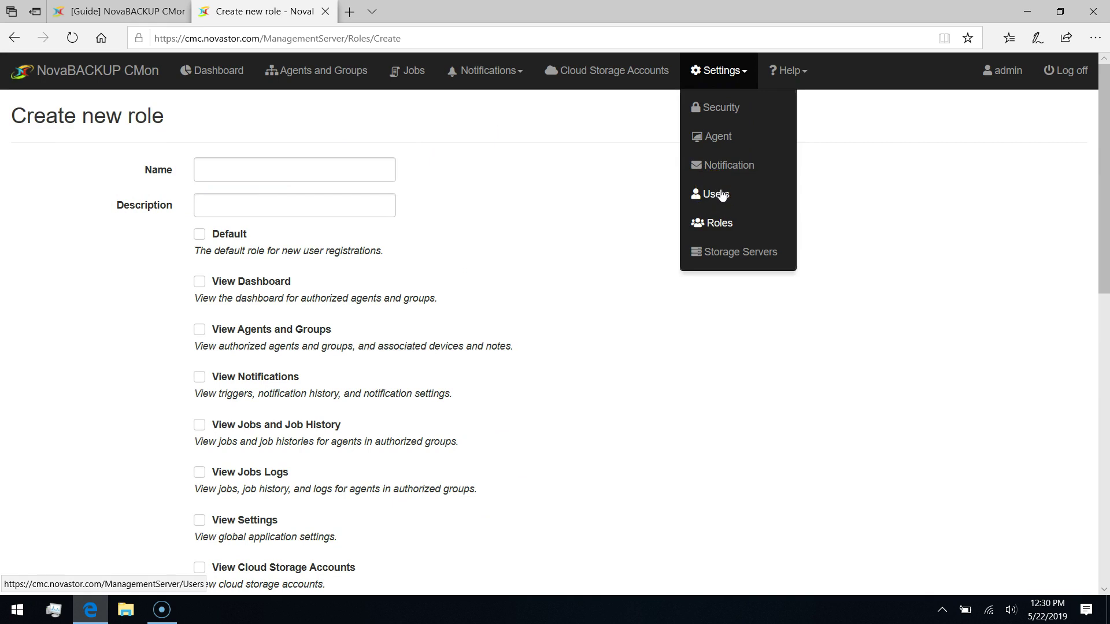
{"action": "left_click", "coordinate": [735, 252]}
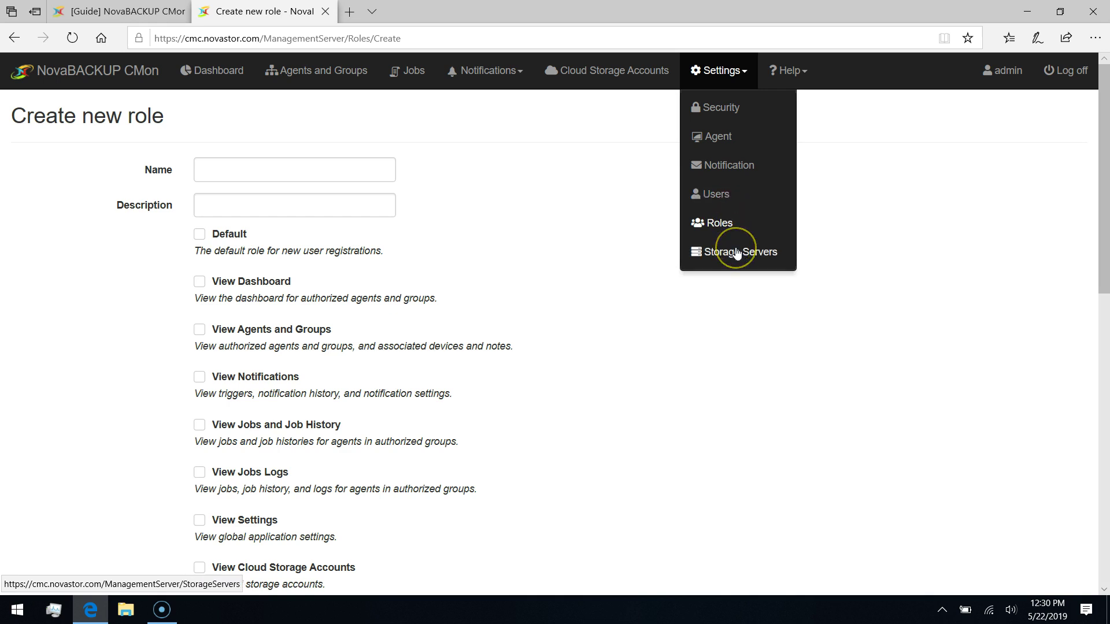
{"action": "left_click", "coordinate": [737, 254]}
{"action": "left_click", "coordinate": [646, 157]}
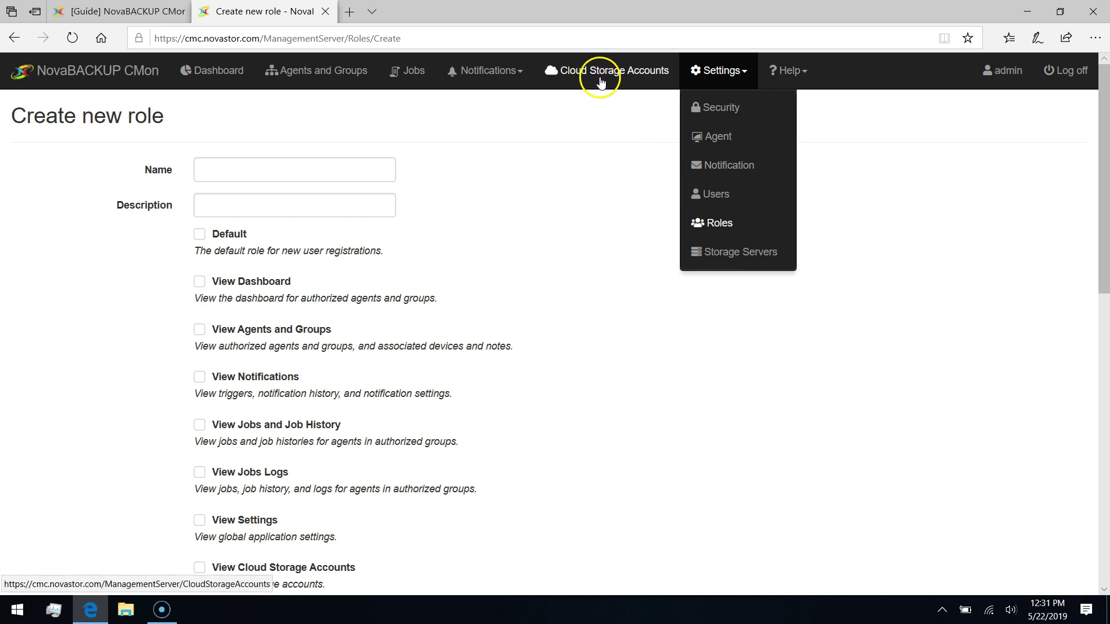
{"action": "left_click", "coordinate": [791, 73]}
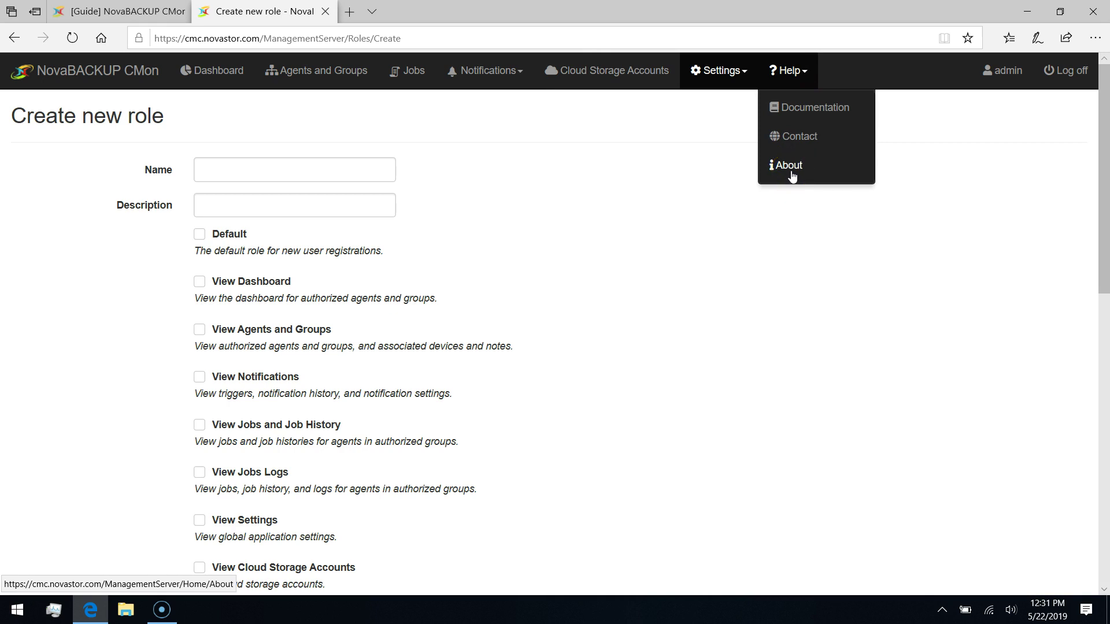
{"action": "left_click", "coordinate": [799, 73]}
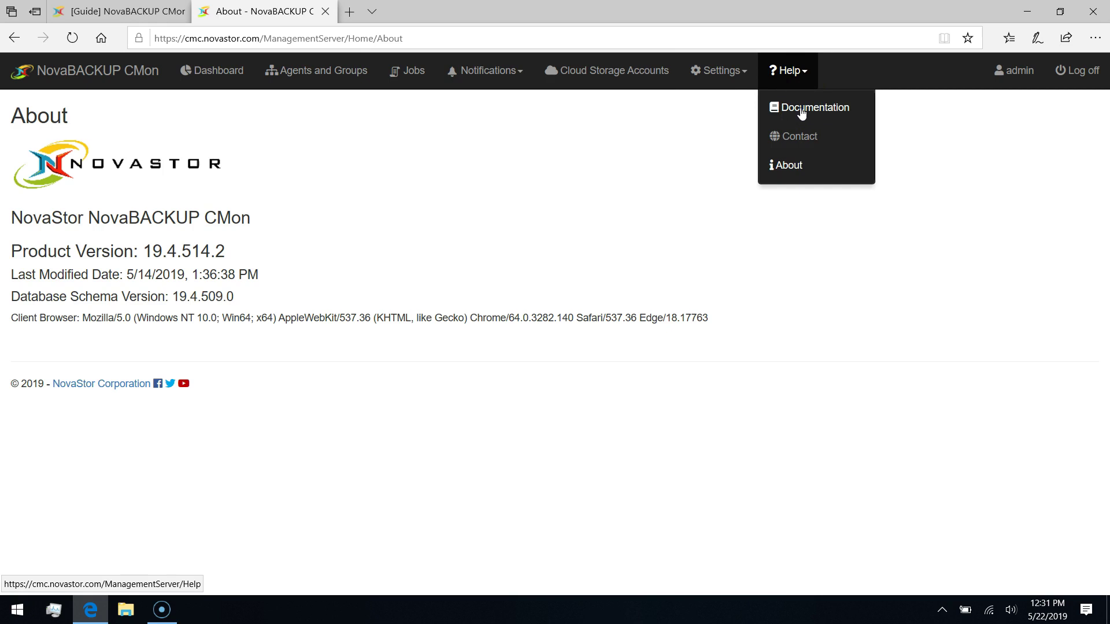
{"action": "left_click", "coordinate": [800, 110]}
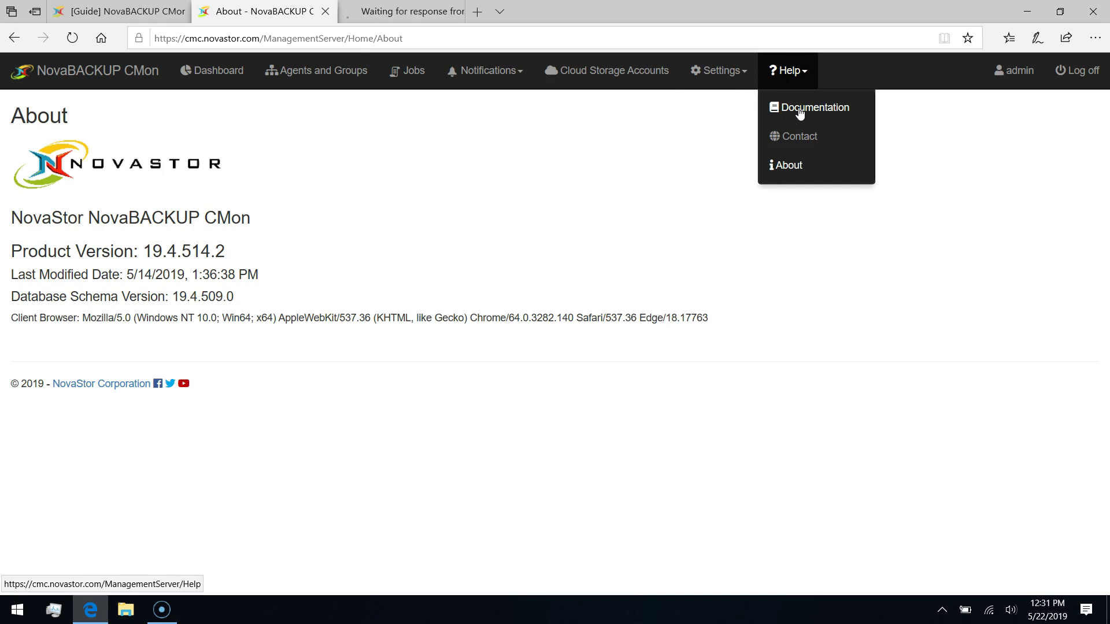